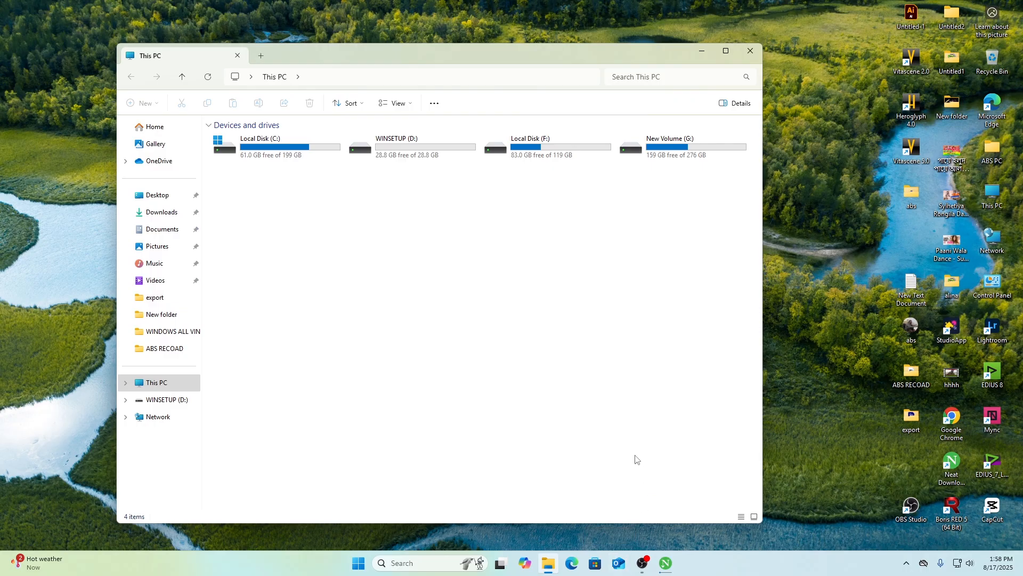
Step: Check the contents of the WINSETUP (D:) drive and close the file window
double_click(413, 149)
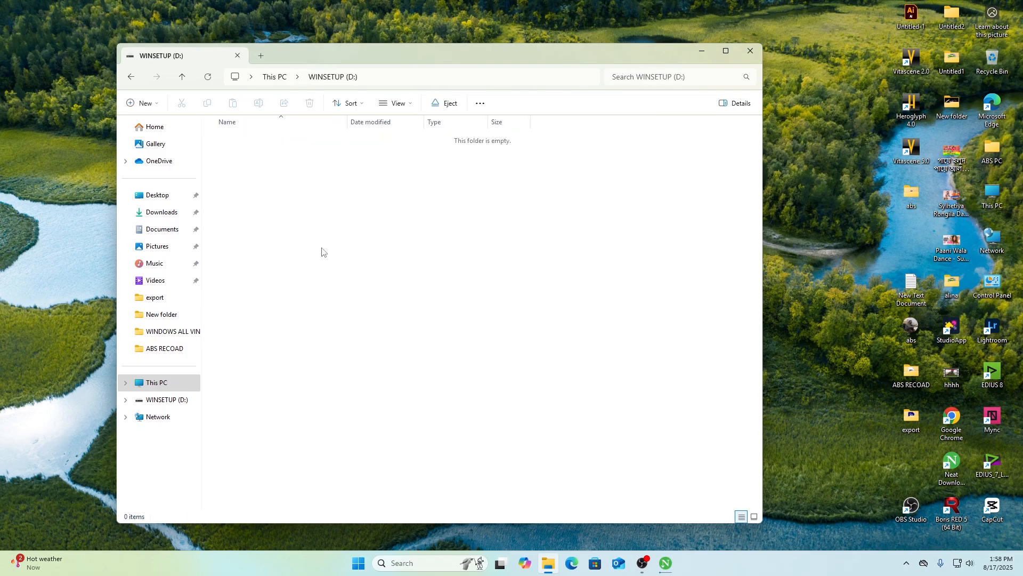
left_click(131, 77)
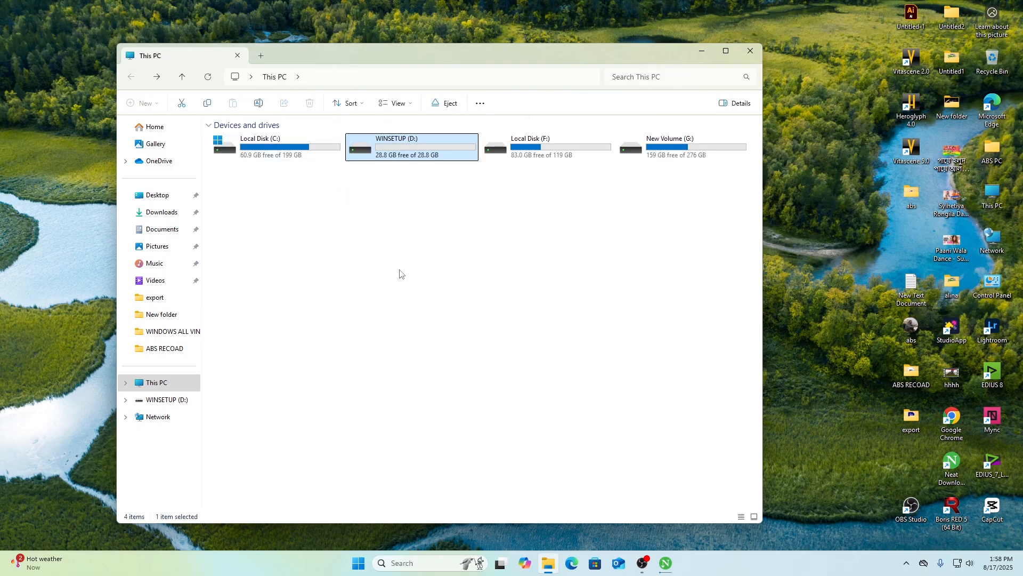
double_click(410, 146)
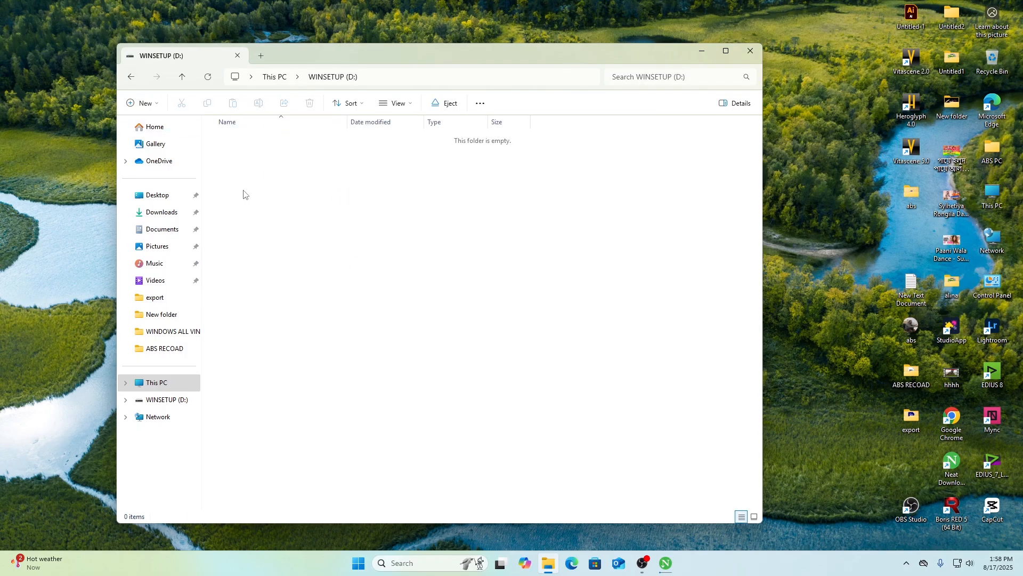
left_click(749, 52)
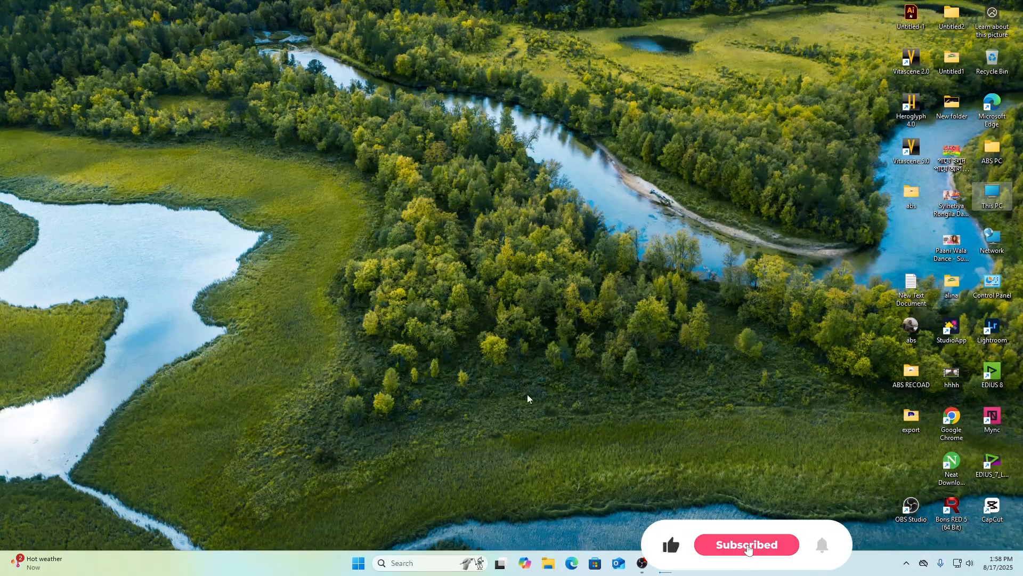
Step: Switch to Microsoft Edge, load ventoy.net/en/index.html and close the other two tabs
left_click(573, 564)
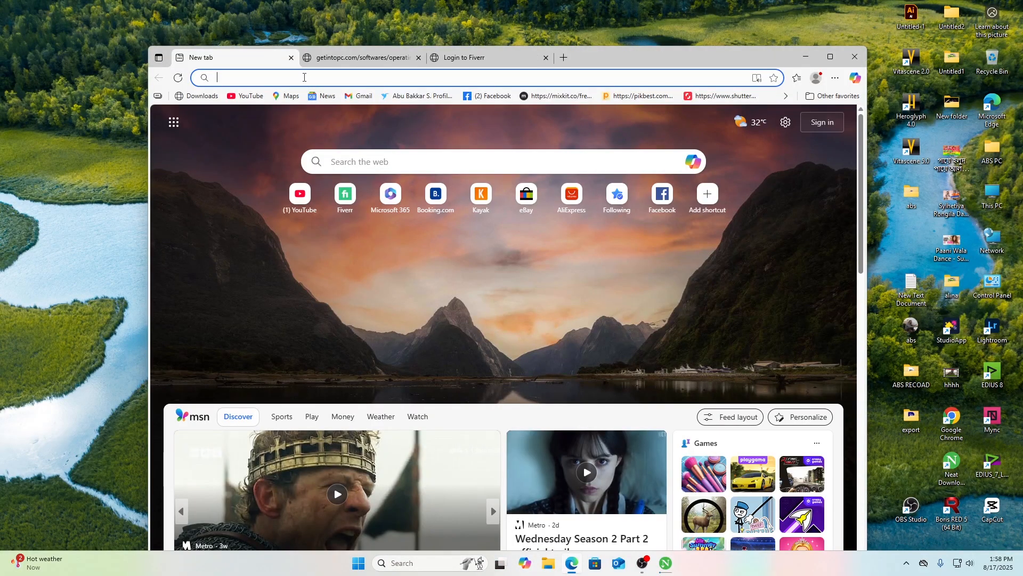
left_click(304, 77)
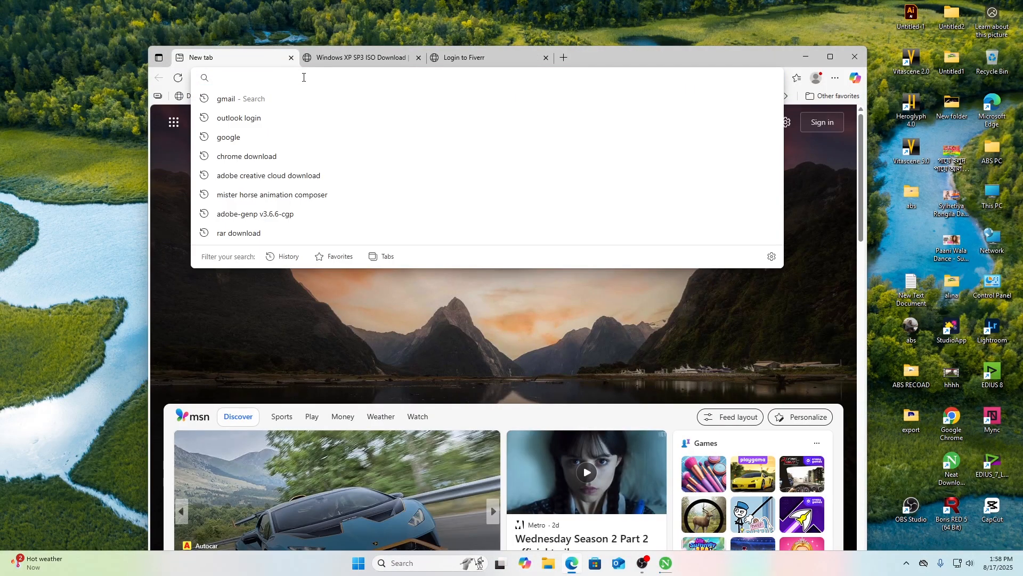
type("ventoy.net/en/index.html")
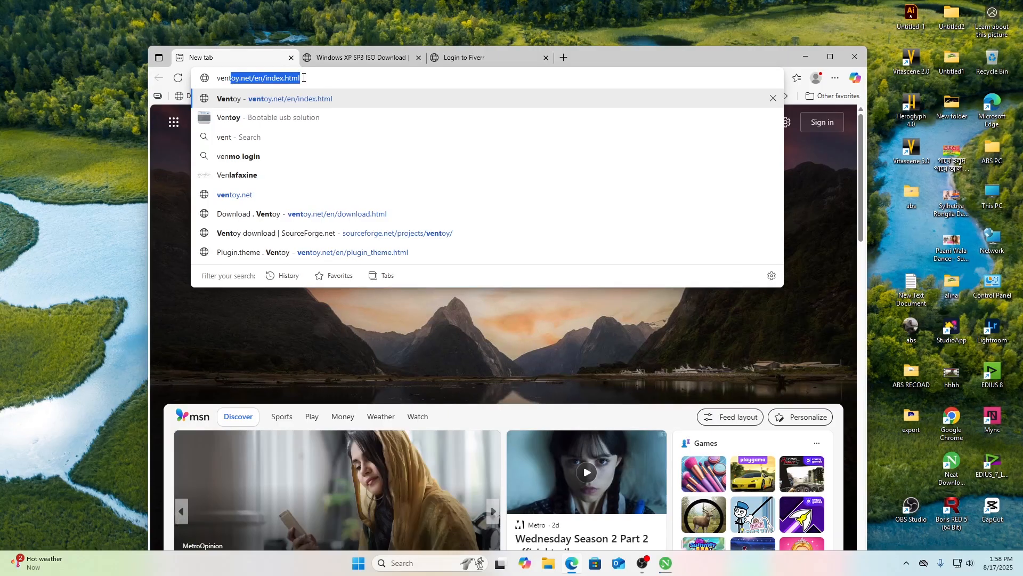
key("Return")
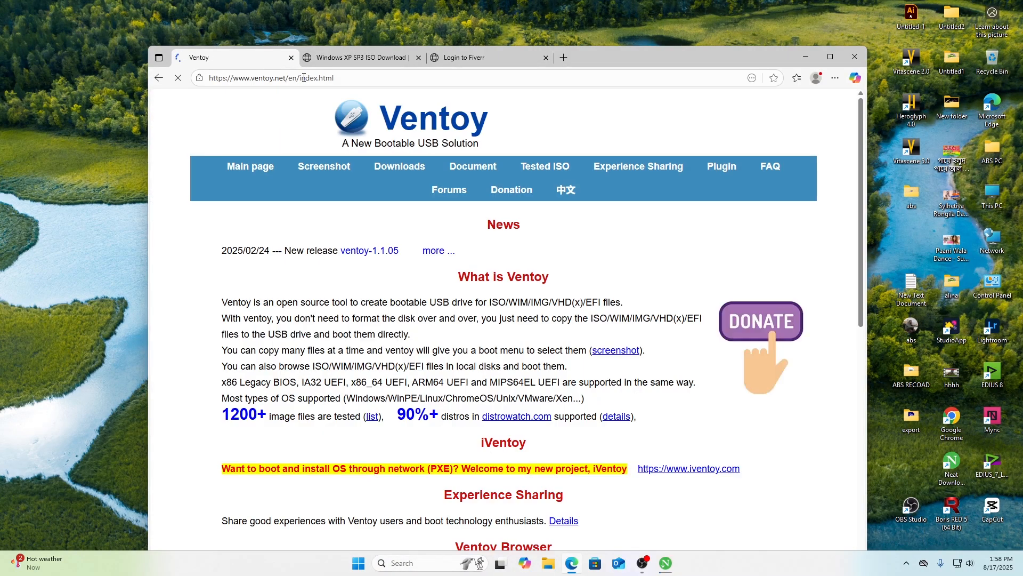
left_click(418, 58)
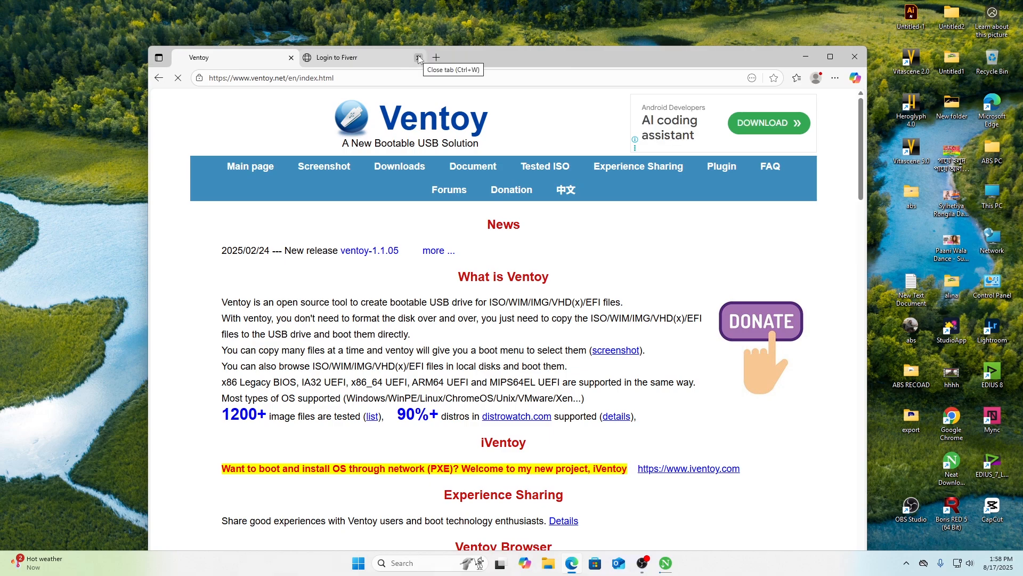
left_click(418, 58)
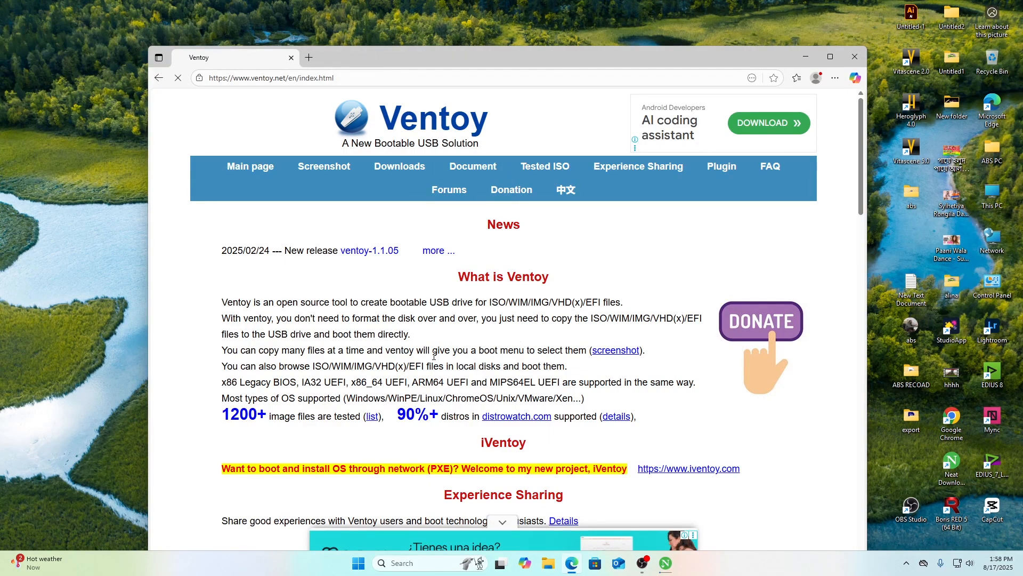
Step: View the Ventoy site's Downloads page with its release files, and close the browser
scroll(509, 435, "down", 4)
scroll(509, 438, "up", 4)
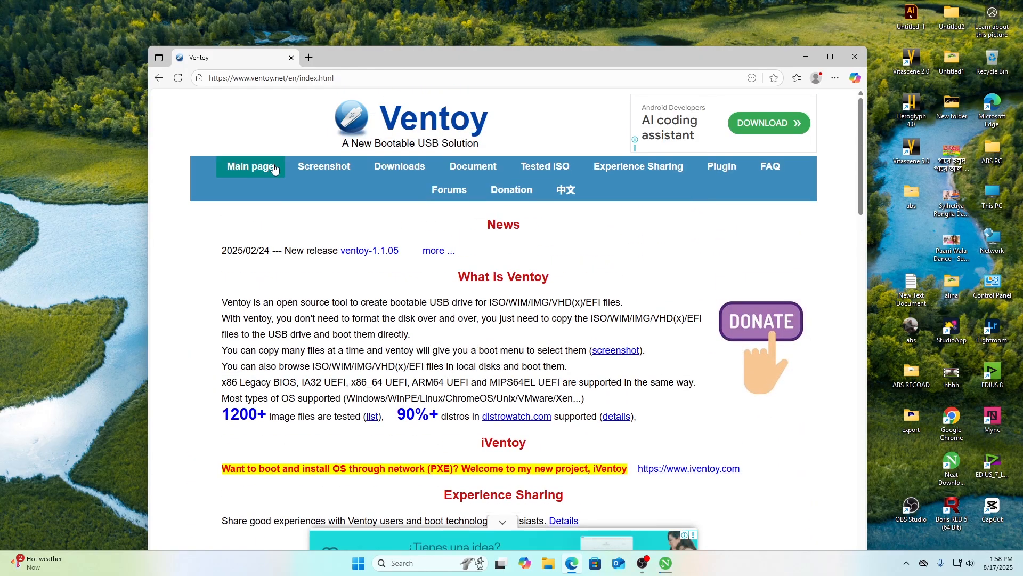
left_click(405, 169)
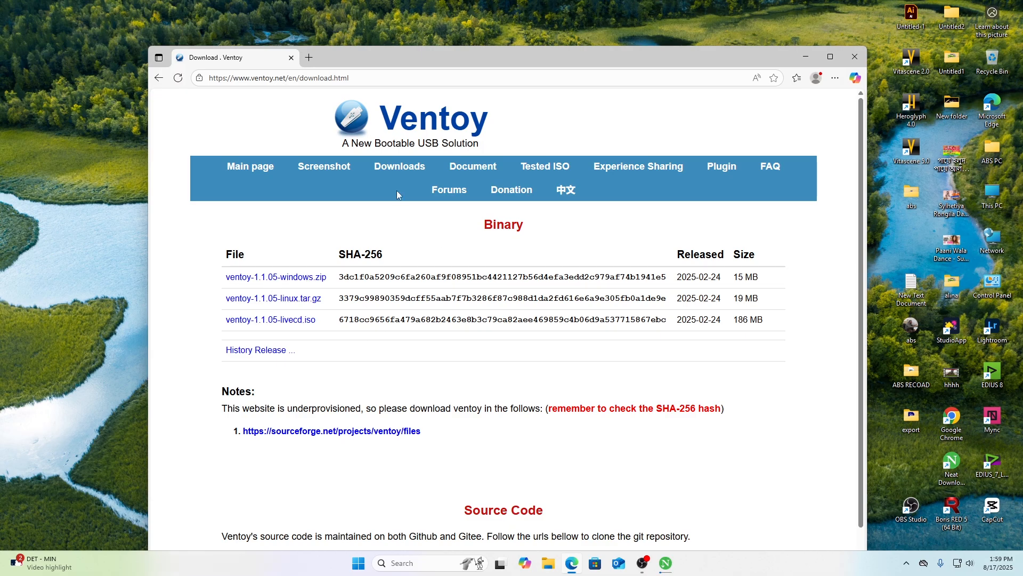
left_click(854, 57)
right_click(369, 180)
left_click(415, 223)
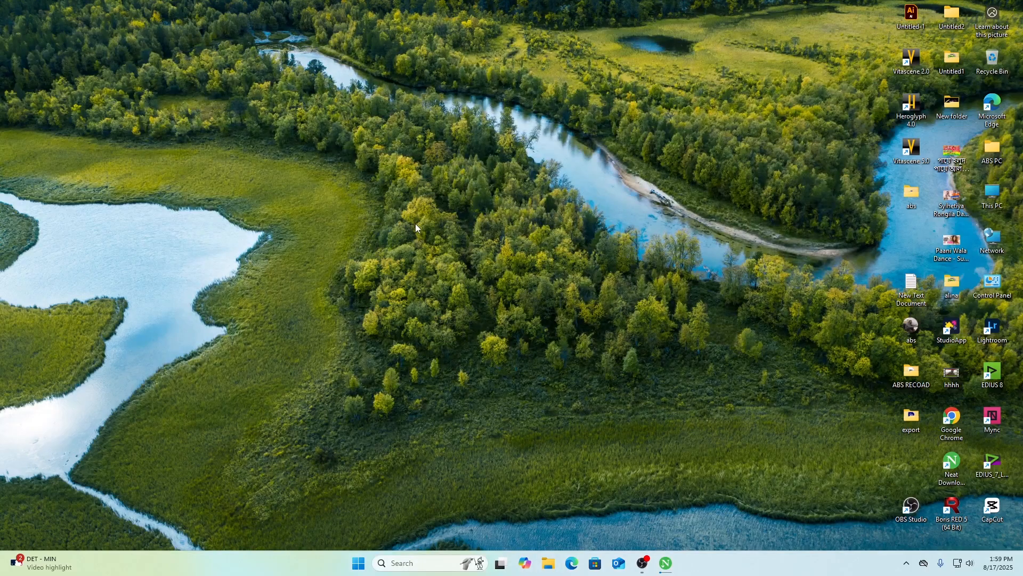
Step: Open the WINDOWS ALL VINTOY folder on Local Disk (F:) from This PC
double_click(999, 194)
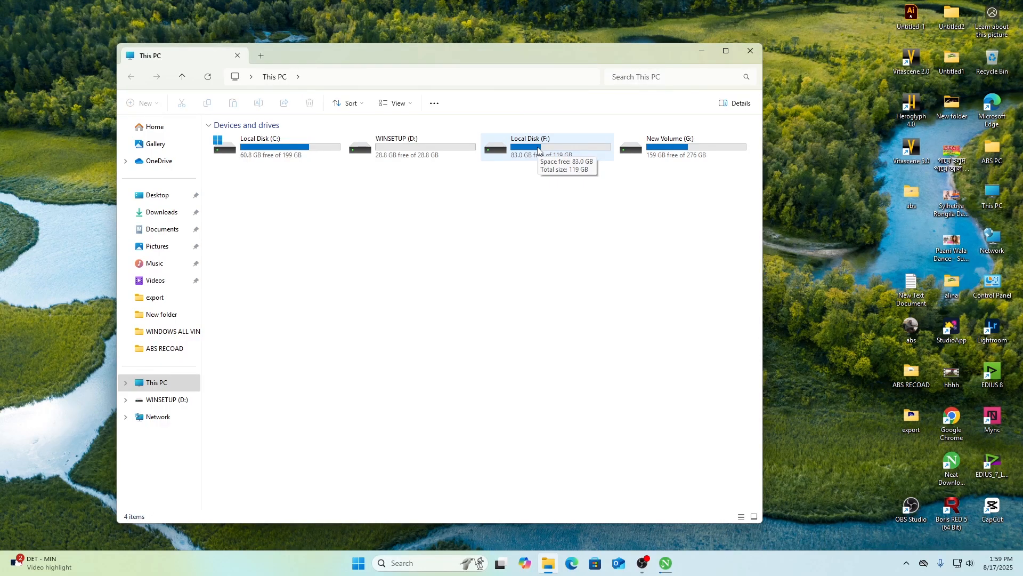
left_click(531, 154)
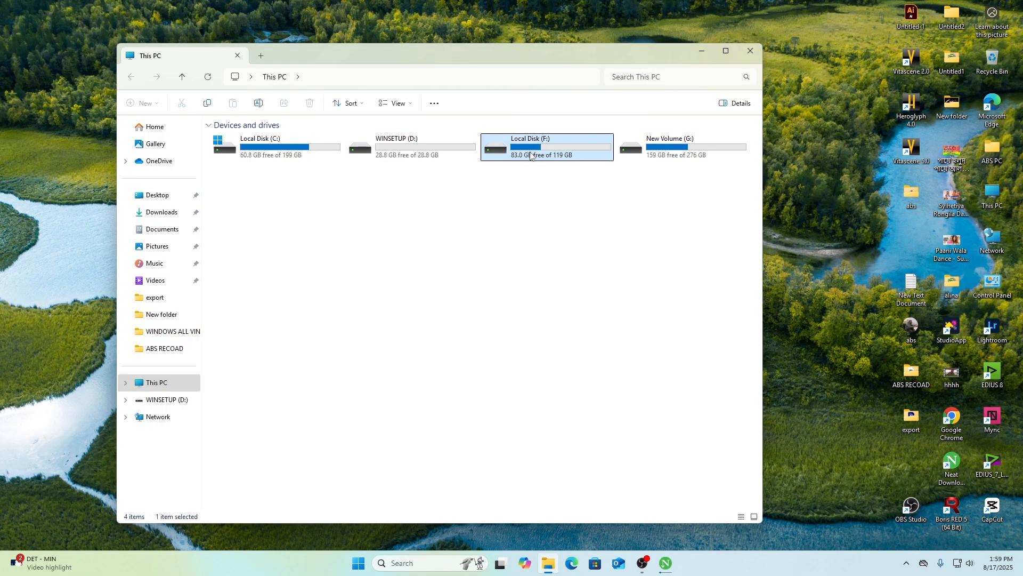
double_click(531, 155)
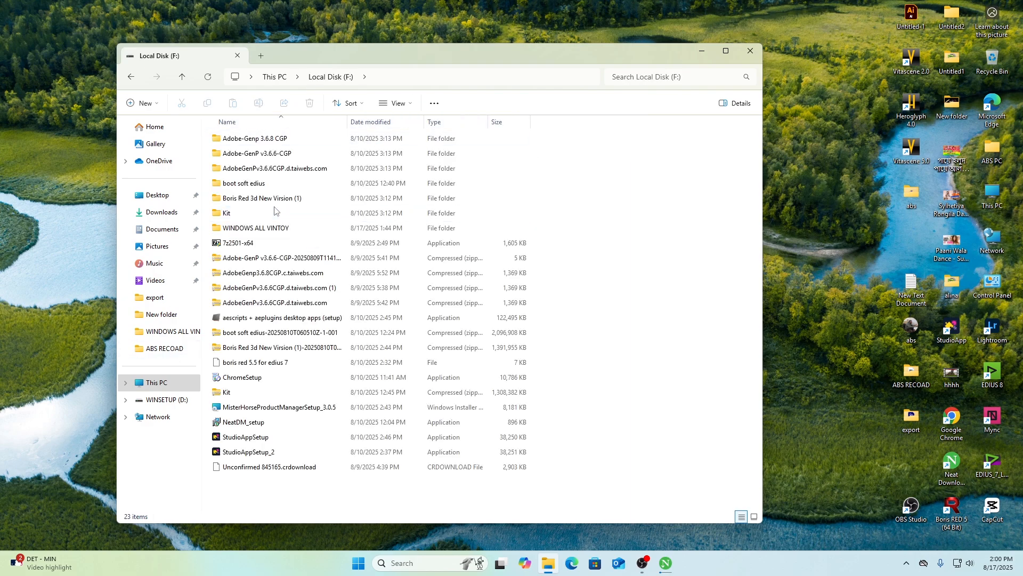
double_click(256, 228)
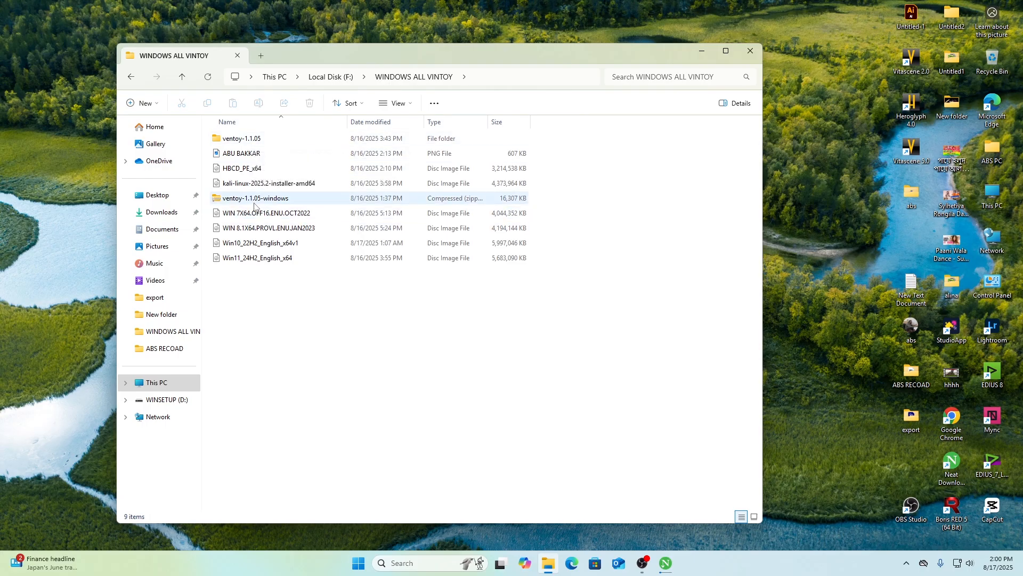
Step: Look at the 7-Zip extraction options for the ventoy-1.1.05-windows archive and at the files inside the ventoy-1.1.05 folder
right_click(277, 200)
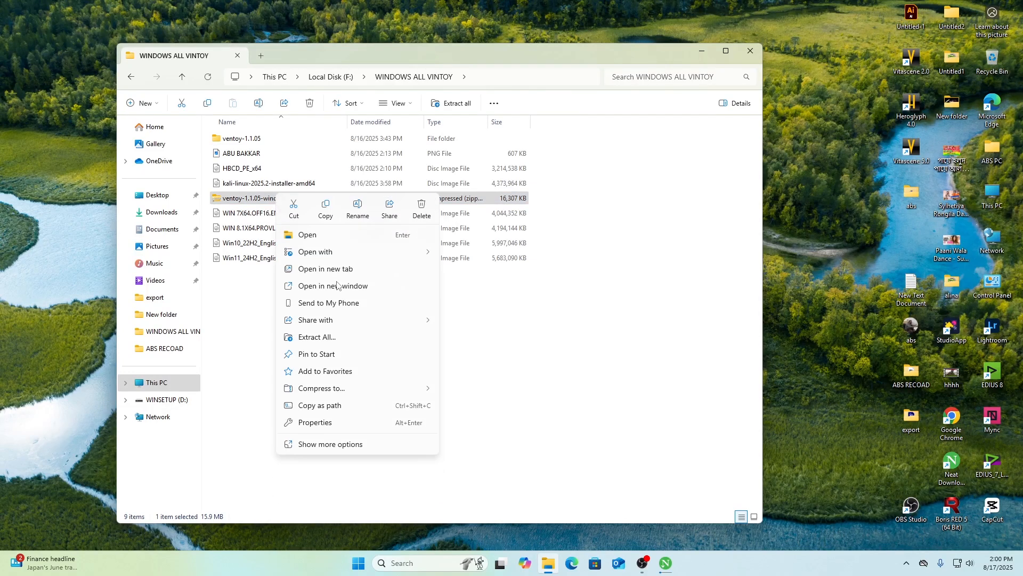
left_click(327, 446)
mouse_move(320, 266)
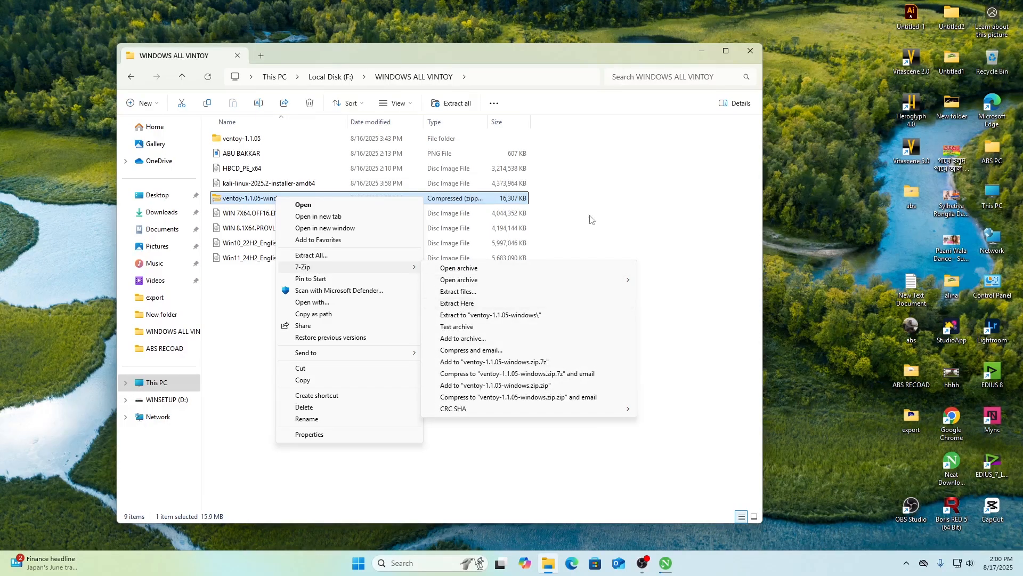
left_click(606, 215)
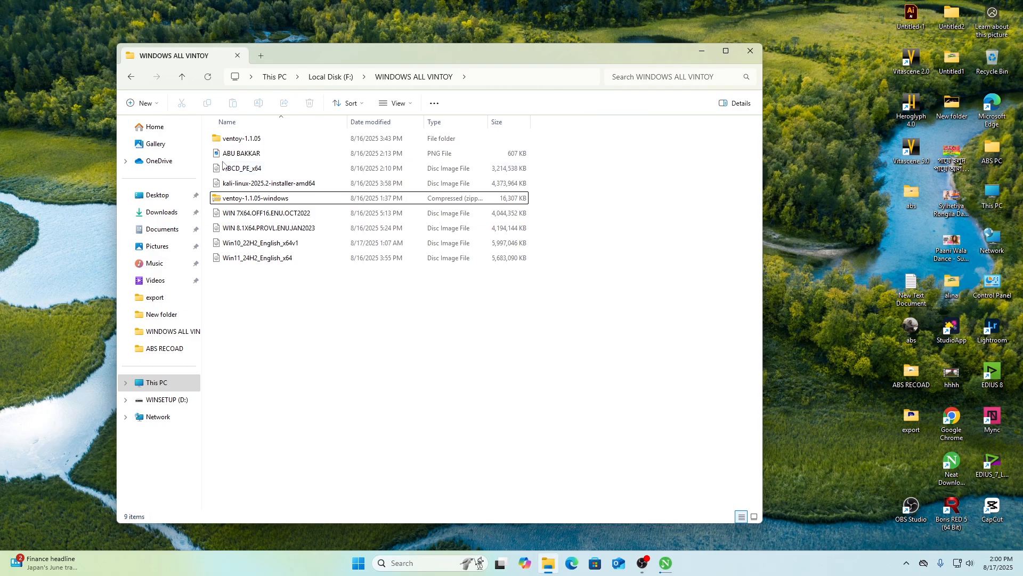
double_click(235, 140)
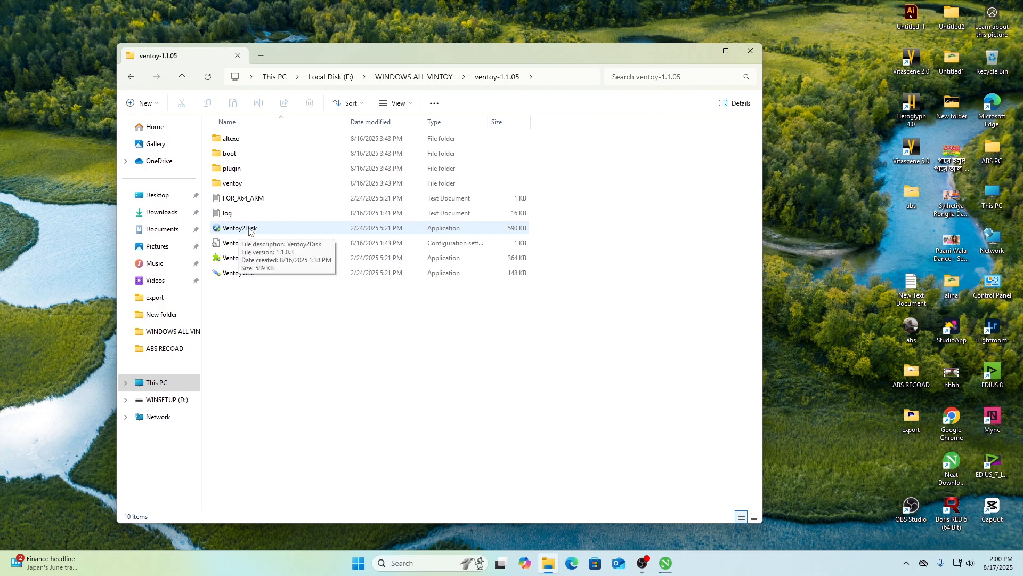
left_click(132, 78)
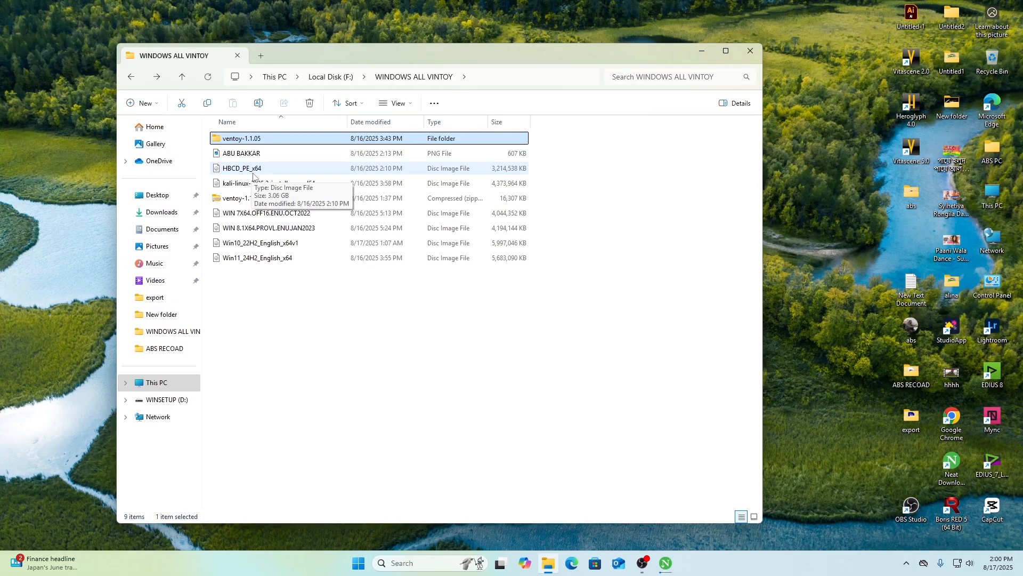
Step: Open Microsoft Edge and move its window aside so the ISO file names in the folder stay visible
left_click(570, 563)
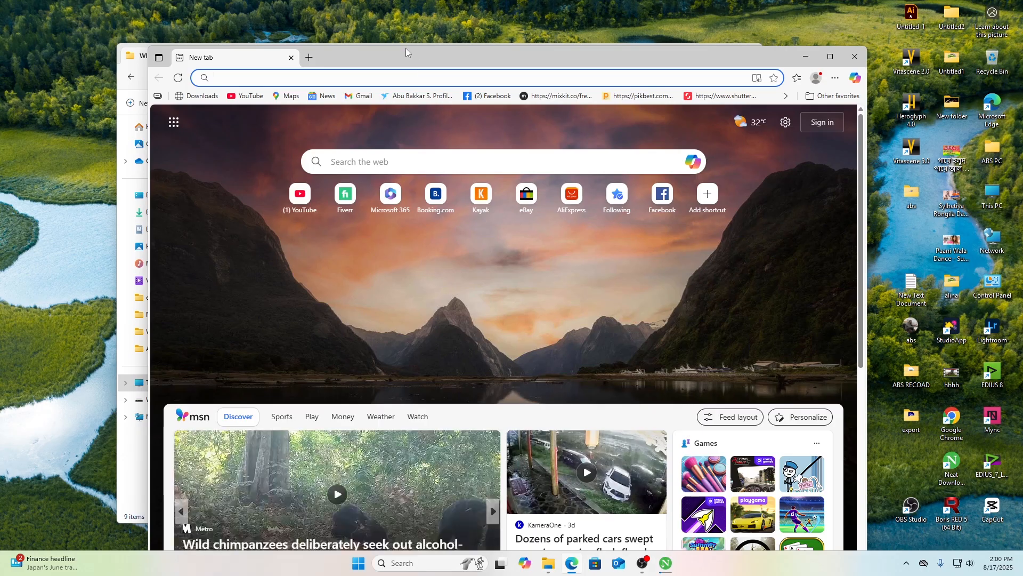
left_click_drag(406, 54, 569, 64)
left_click(400, 88)
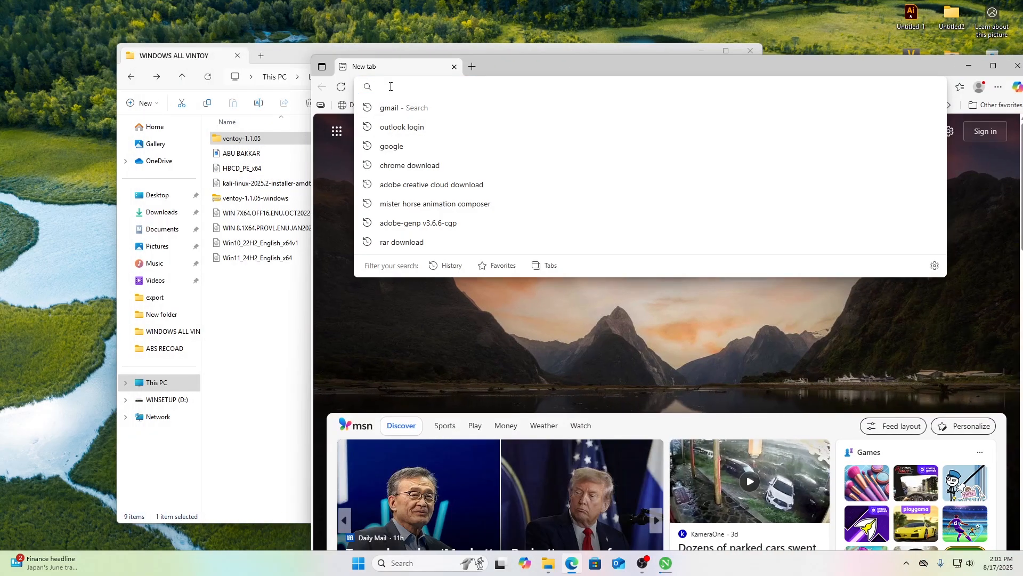
type("b")
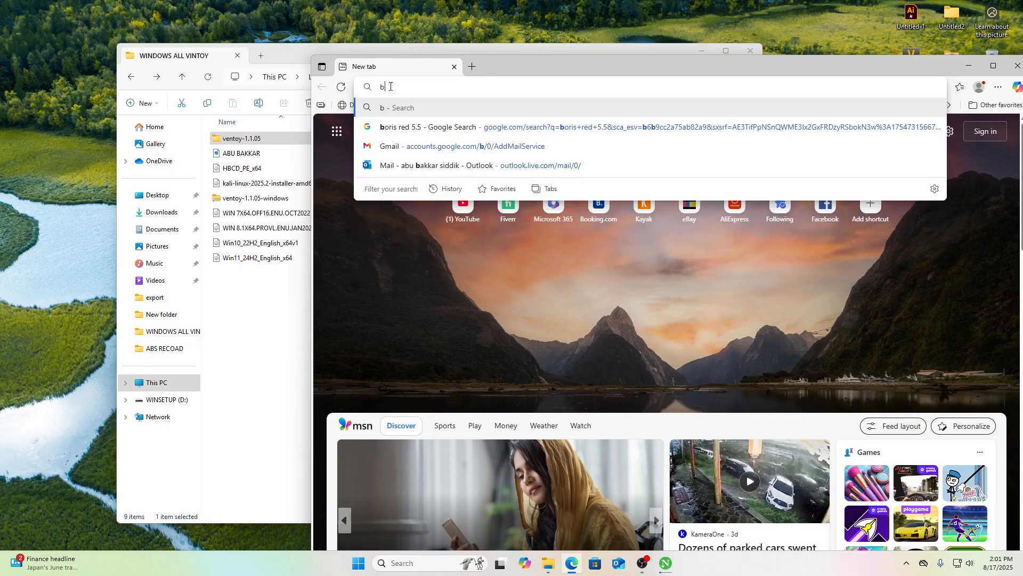
key("Return")
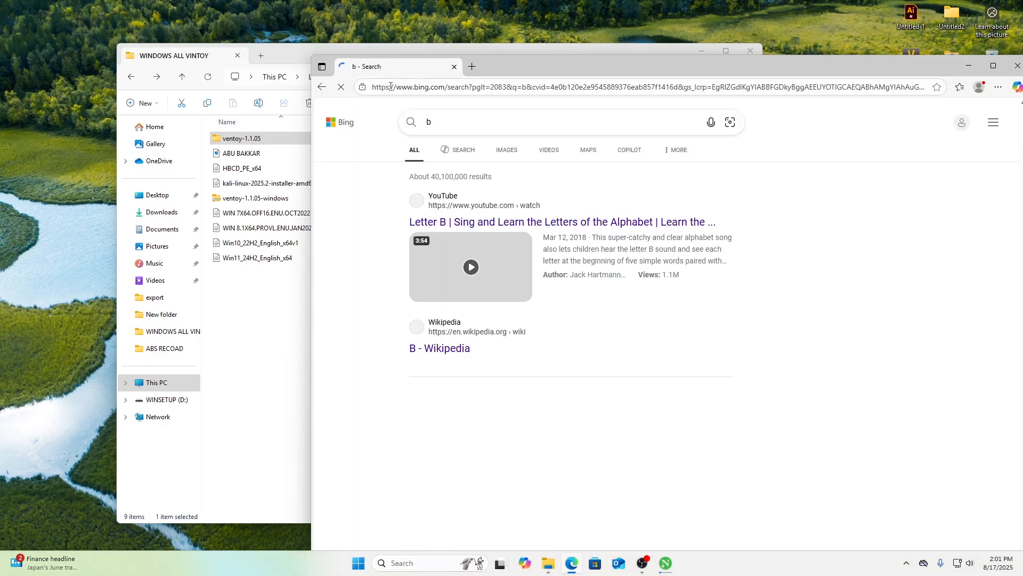
type("d")
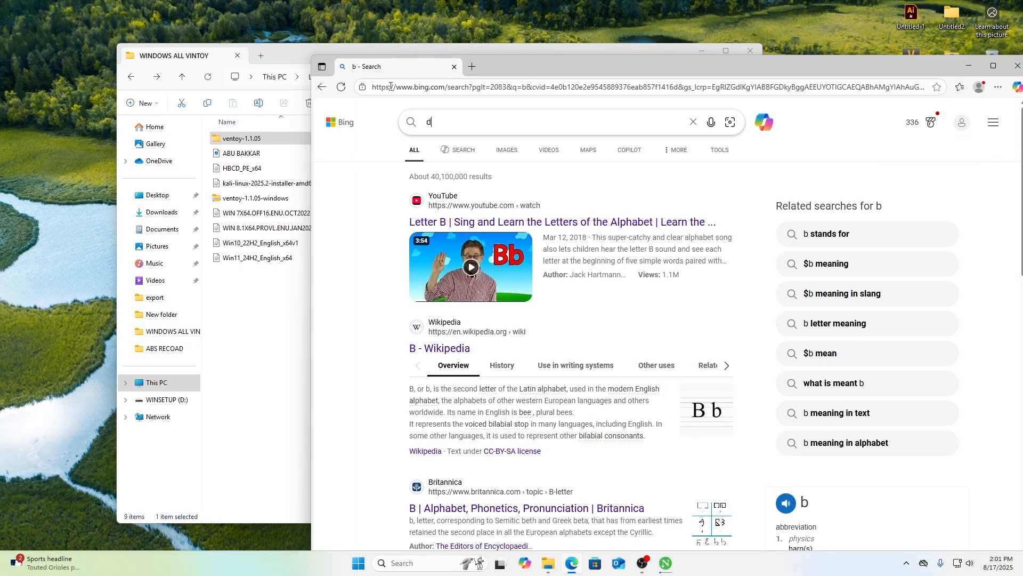
Step: Search the web for "hbcd" and open the Hiren's BootCD PE download page
left_click_drag(489, 126, 353, 143)
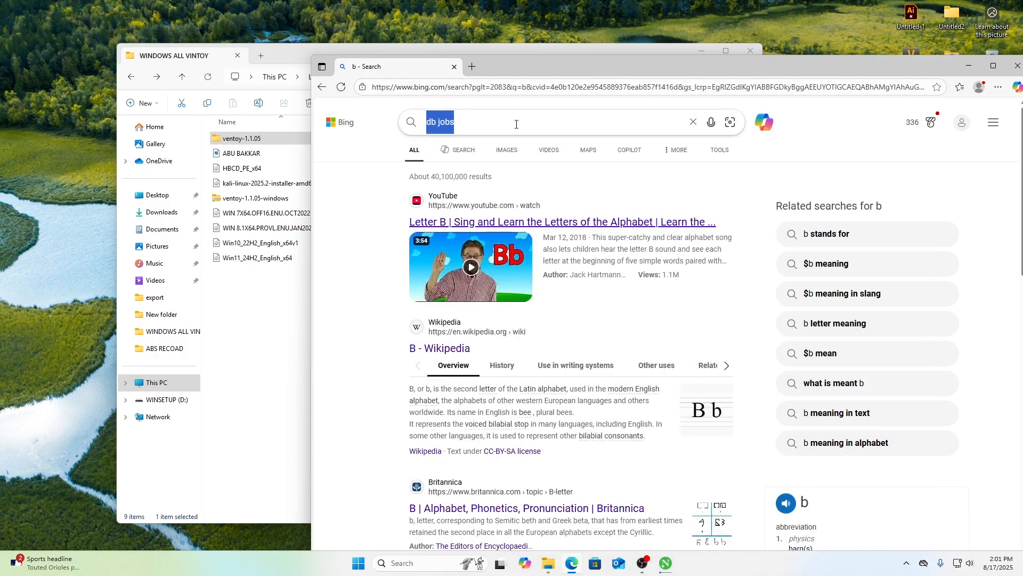
type("hbcd")
key("Return")
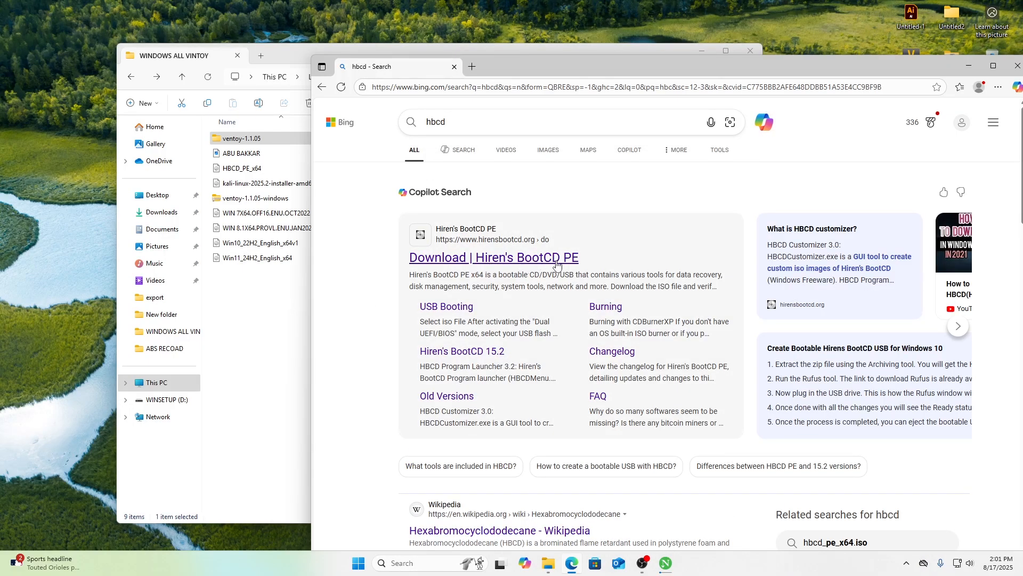
left_click(485, 260)
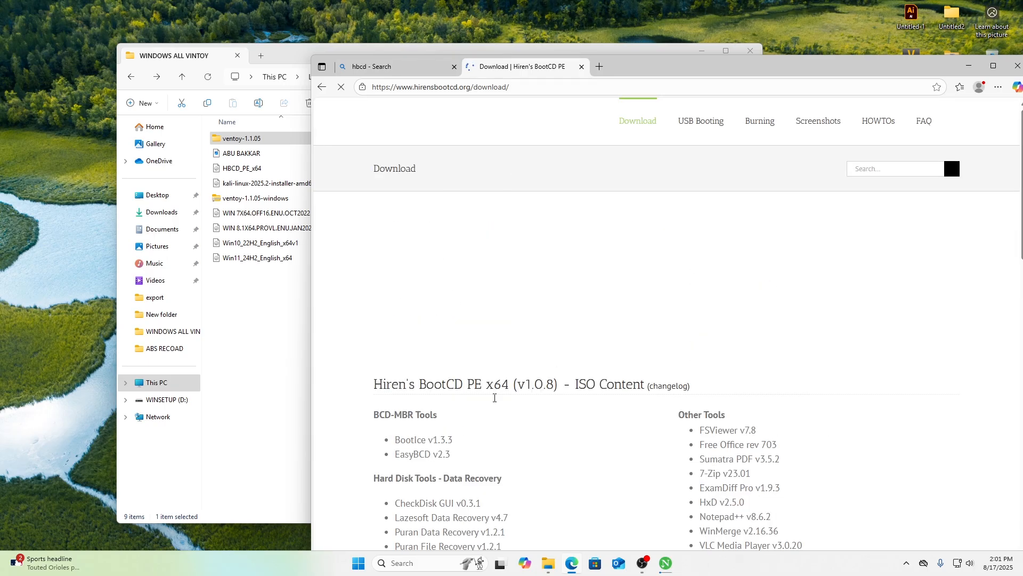
Step: Examine the Hiren's BootCD PE x64 tool list and the HBCD_PE_x64.iso file details on the download page
scroll(503, 403, "down", 5)
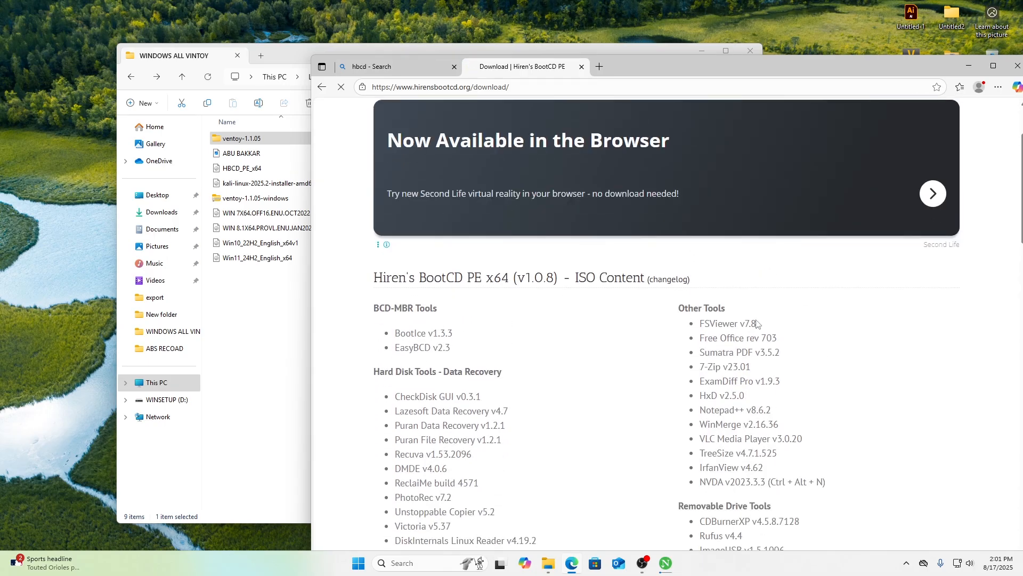
scroll(586, 429, "down", 15)
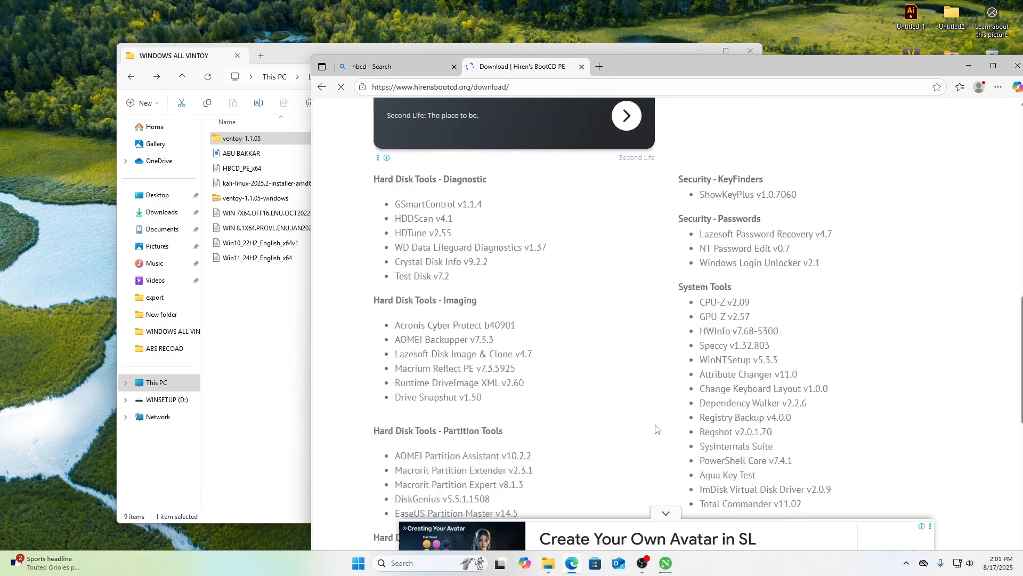
scroll(655, 424, "down", 2)
scroll(655, 425, "up", 3)
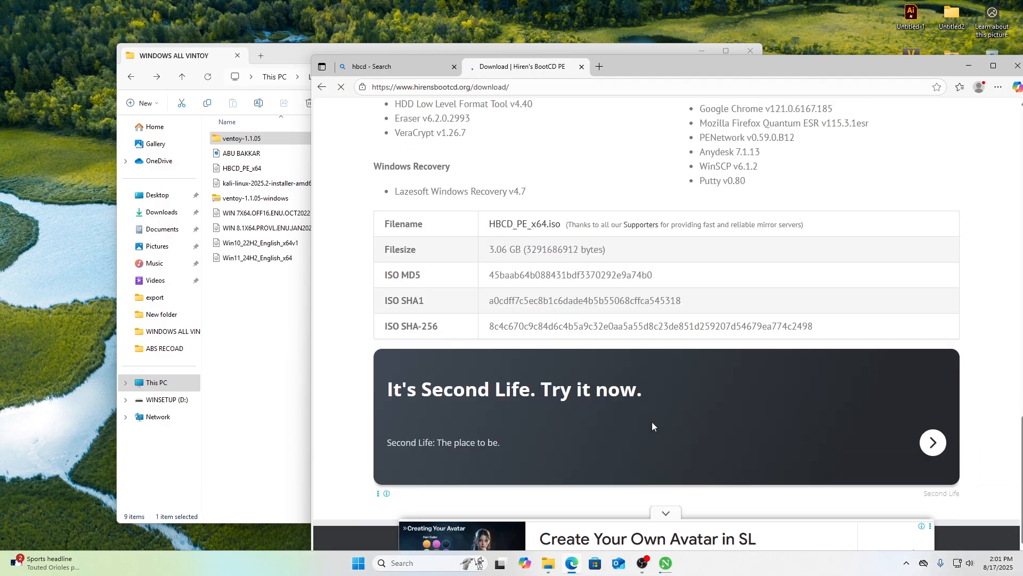
scroll(629, 400, "down", 3)
scroll(614, 385, "up", 5)
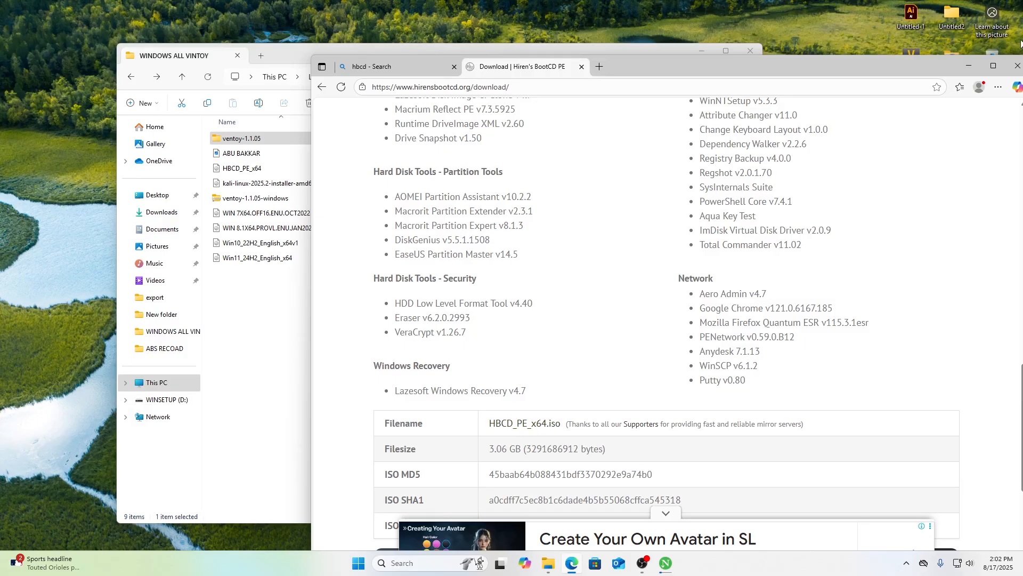
scroll(593, 253, "up", 5)
scroll(593, 253, "up", 10)
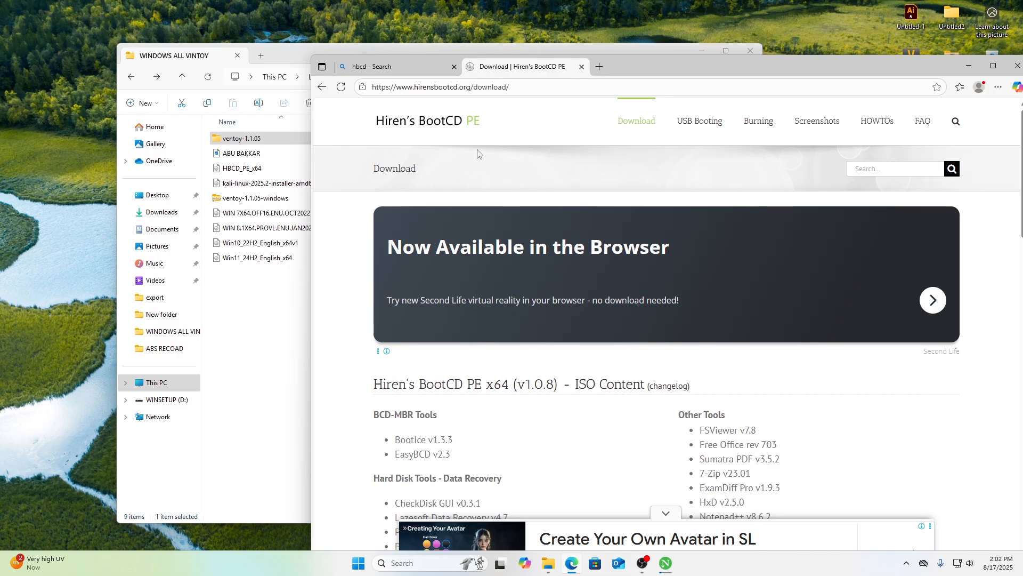
Step: Close the Edge browser window and open the ventoy-1.1.05 folder inside the WINDOWS ALL VINTOY folder
left_click_drag(901, 68, 771, 74)
left_click(888, 73)
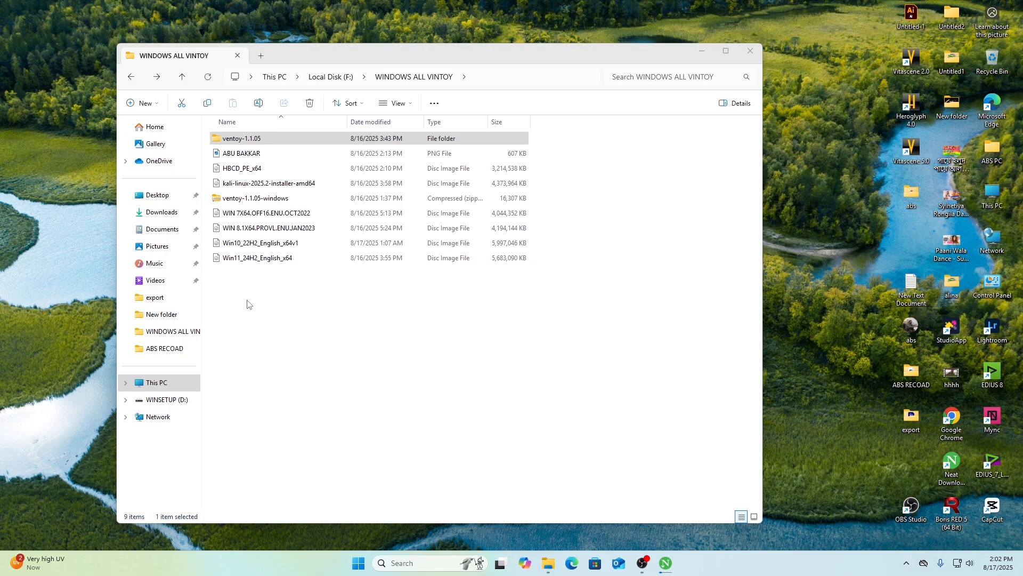
left_click(251, 143)
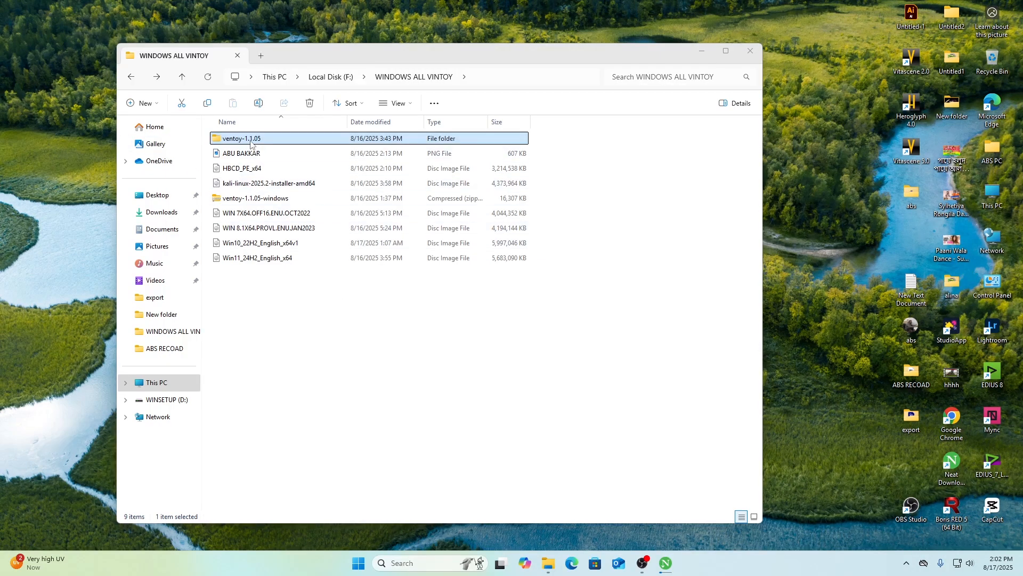
double_click(265, 139)
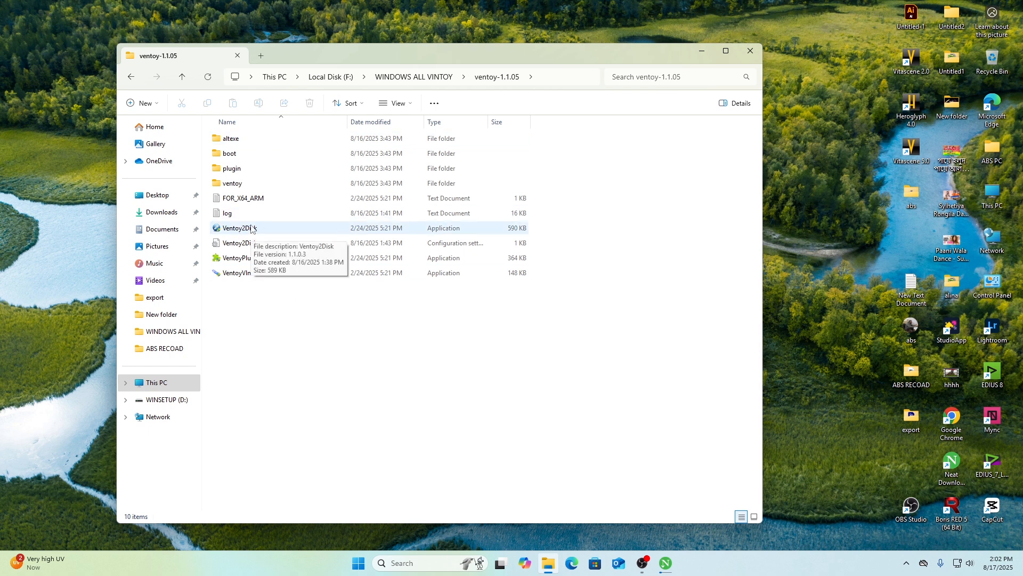
Step: Run the Ventoy2Disk application as administrator
right_click(234, 231)
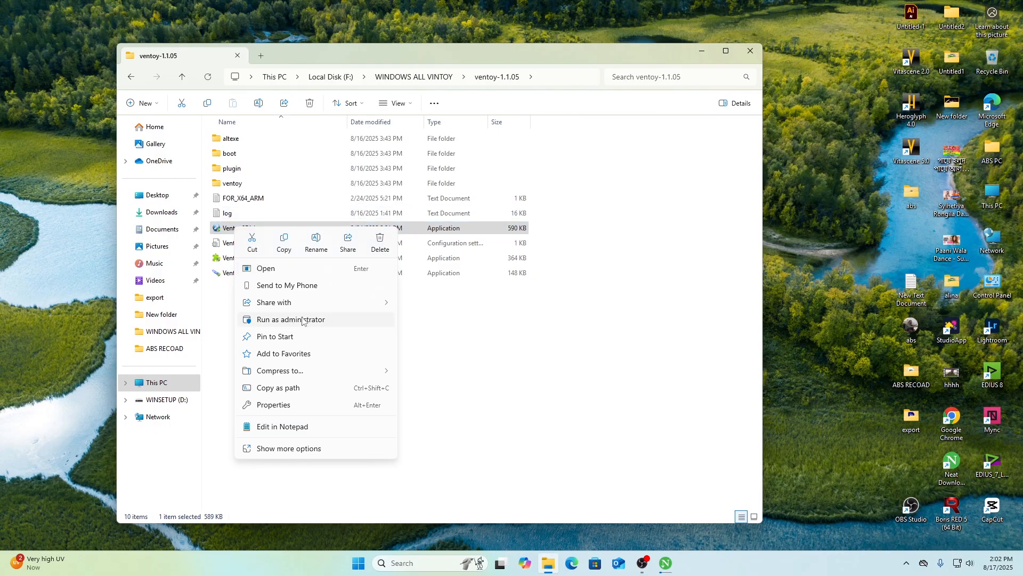
left_click(297, 320)
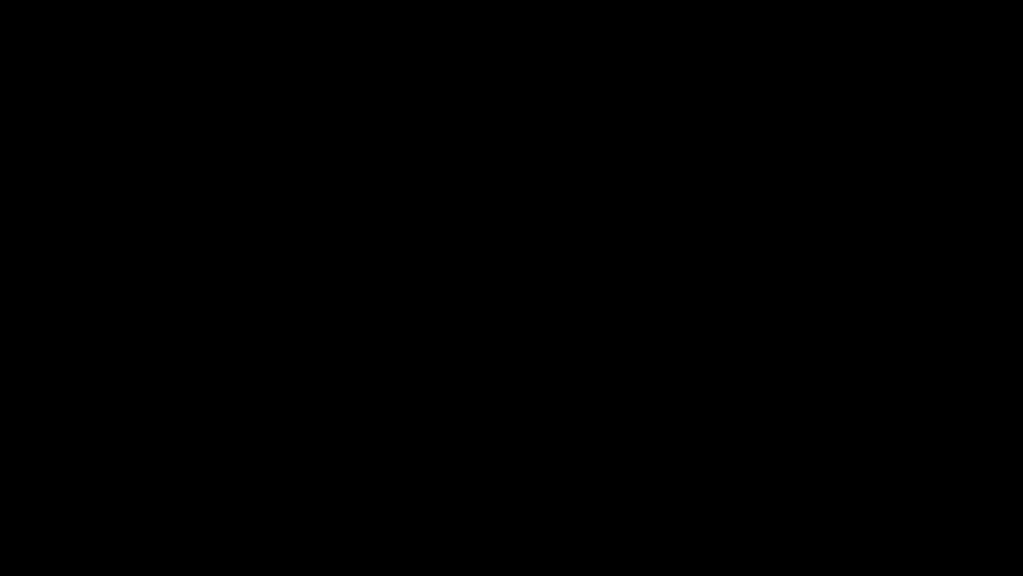
left_click(441, 319)
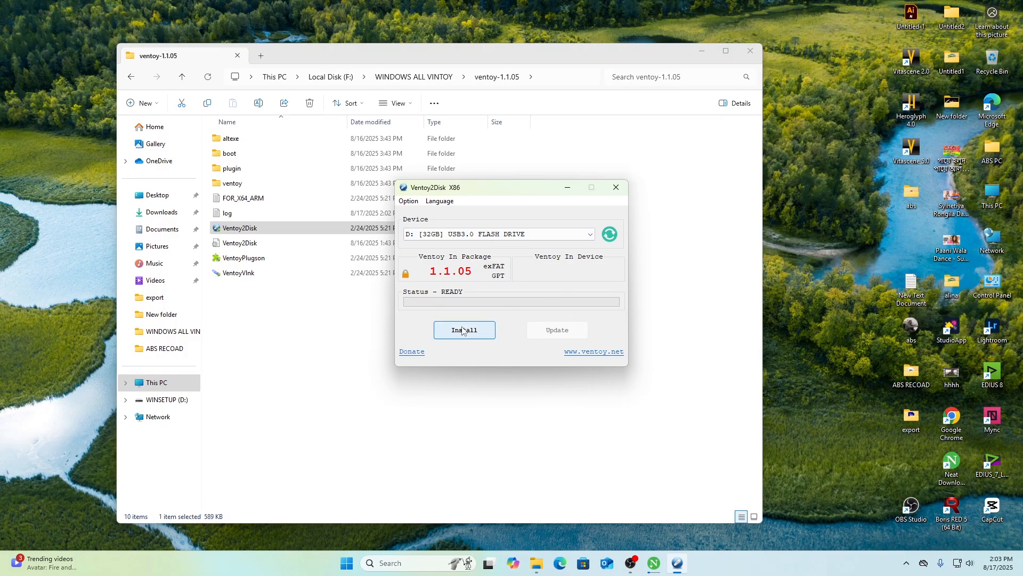
Step: Install Ventoy 1.1.05 on the D: [32GB] USB3.0 FLASH DRIVE, accepting that the device is formatted, and dismiss the closing message
left_click(245, 229)
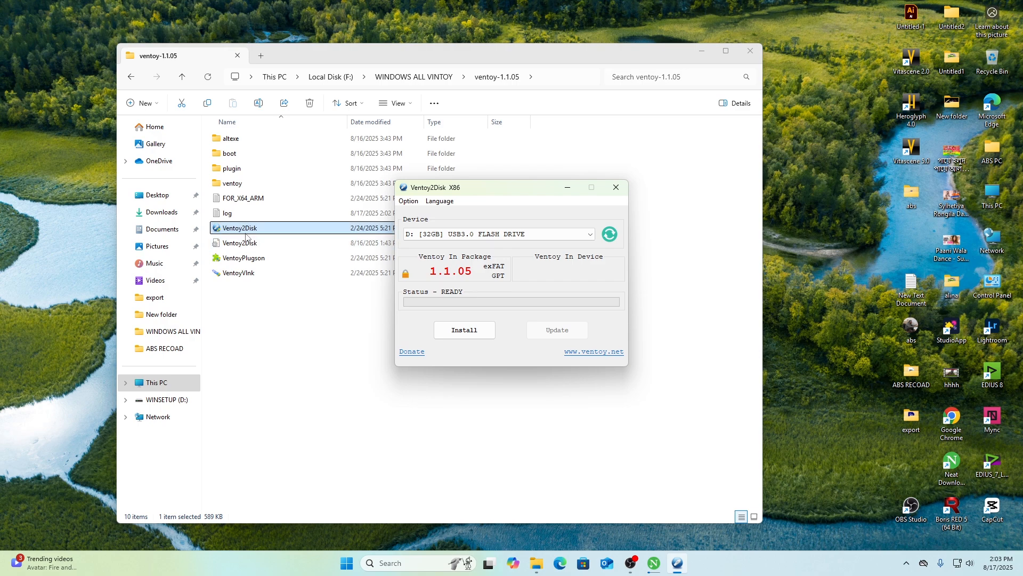
left_click(400, 239)
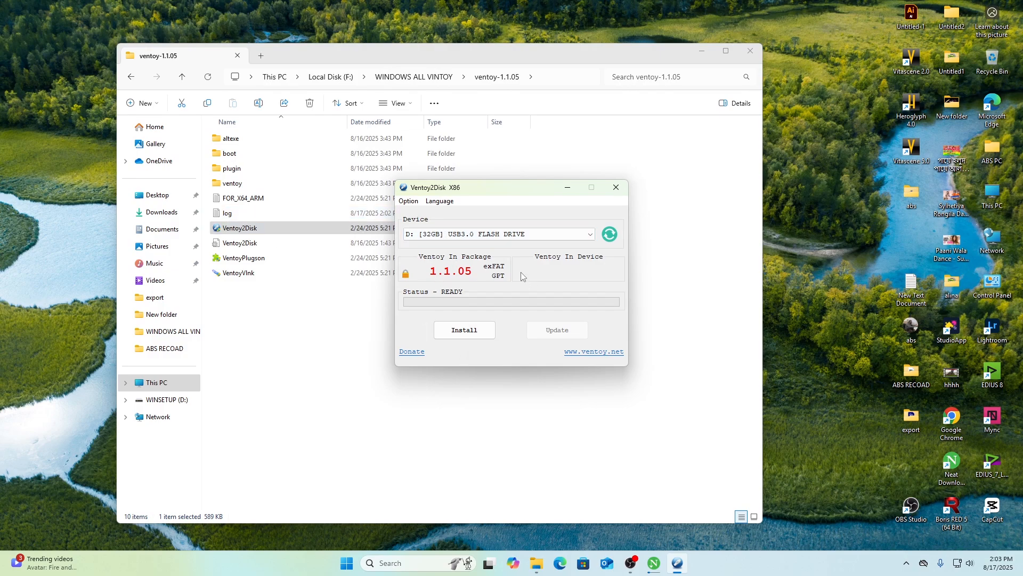
left_click(483, 335)
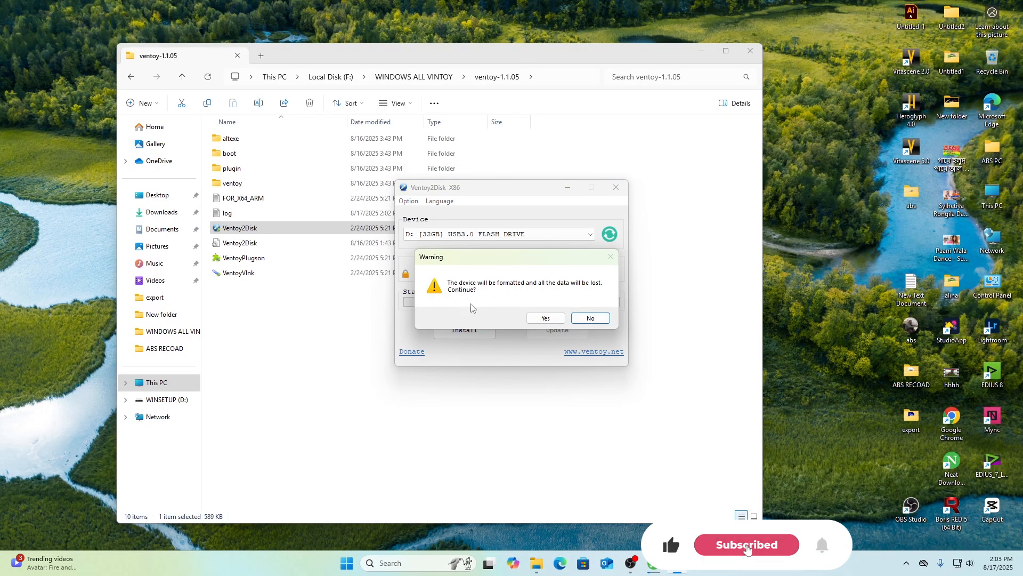
left_click(548, 318)
left_click(549, 319)
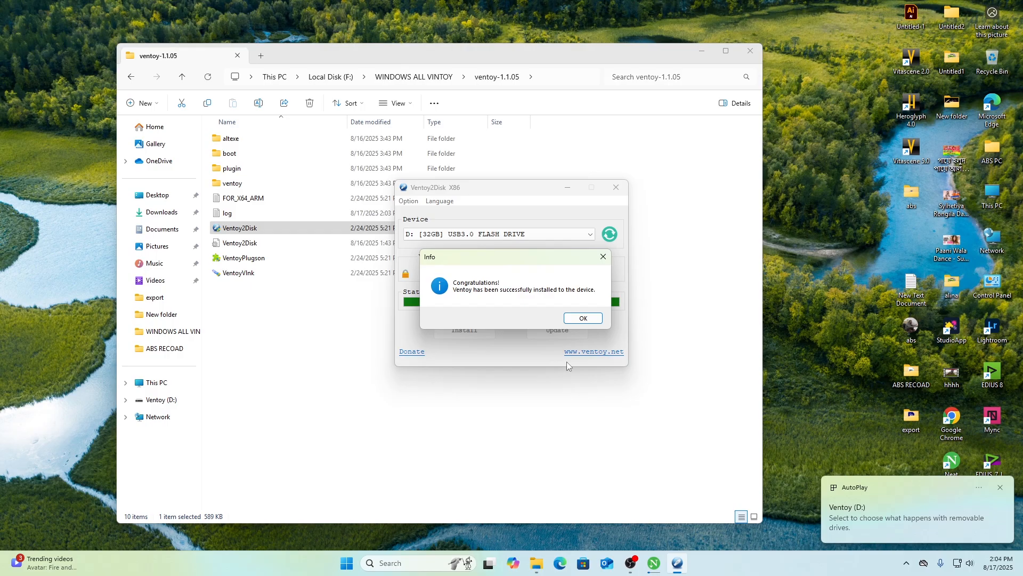
left_click(583, 318)
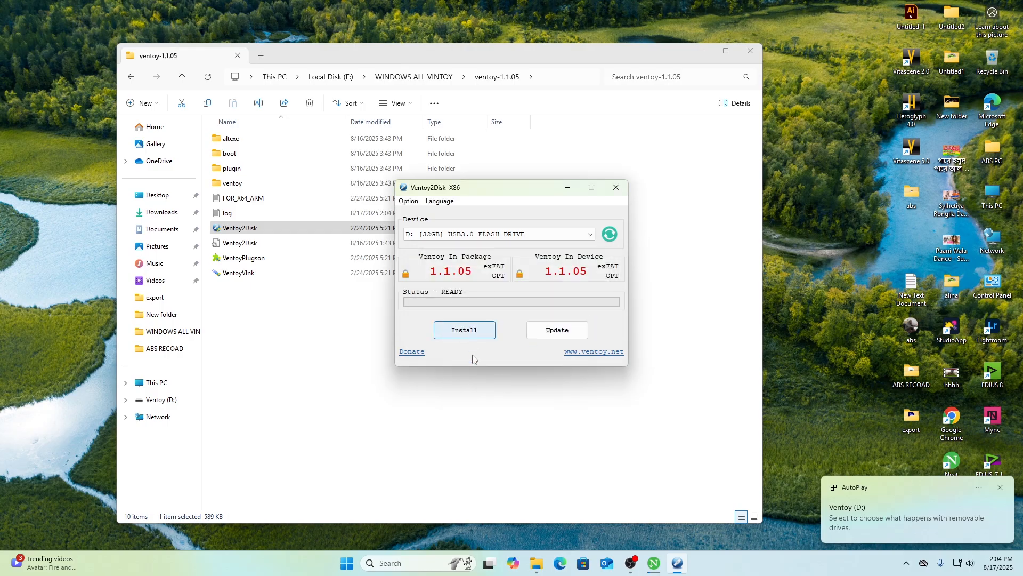
Step: Look at the MBR and GPT partition style options in Ventoy2Disk and close the program
left_click(409, 201)
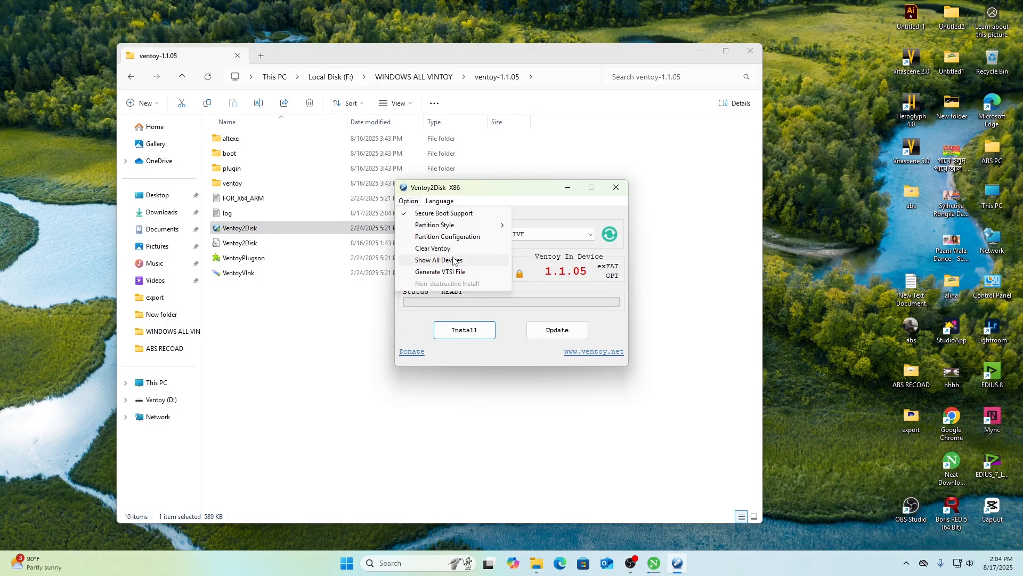
mouse_move(454, 229)
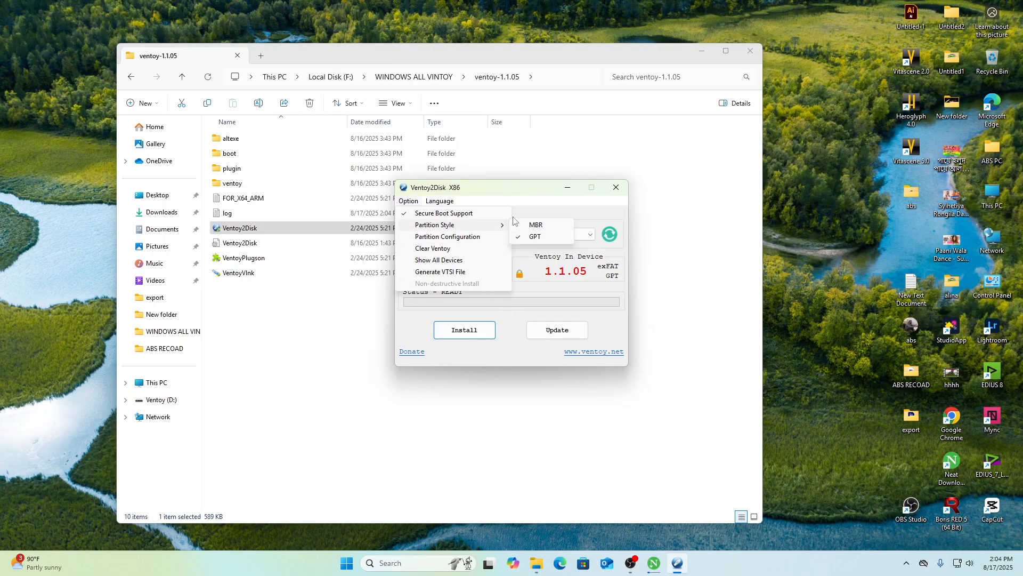
left_click(617, 189)
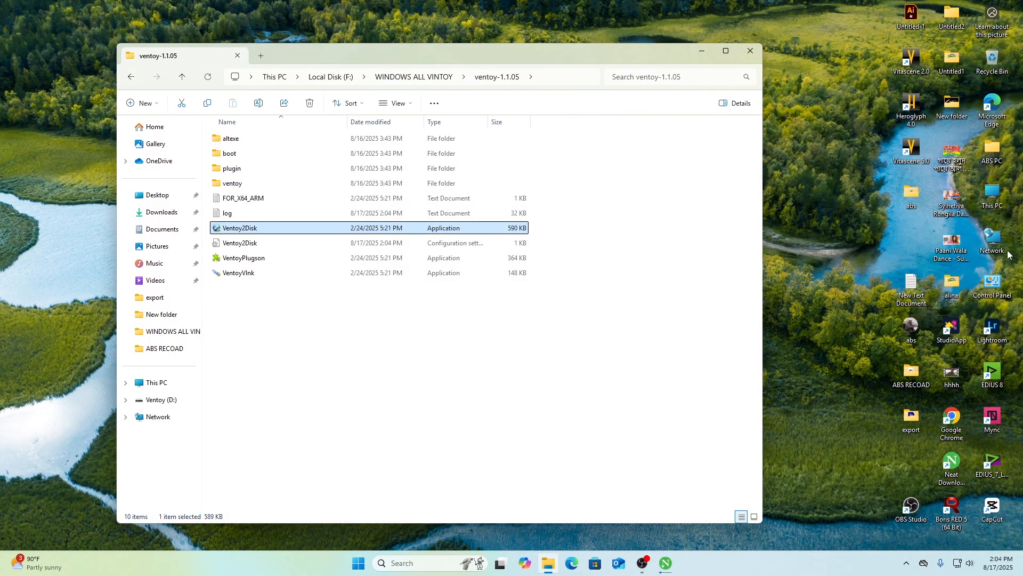
Step: Open Computer Management for This PC and show Disk Management
right_click(996, 195)
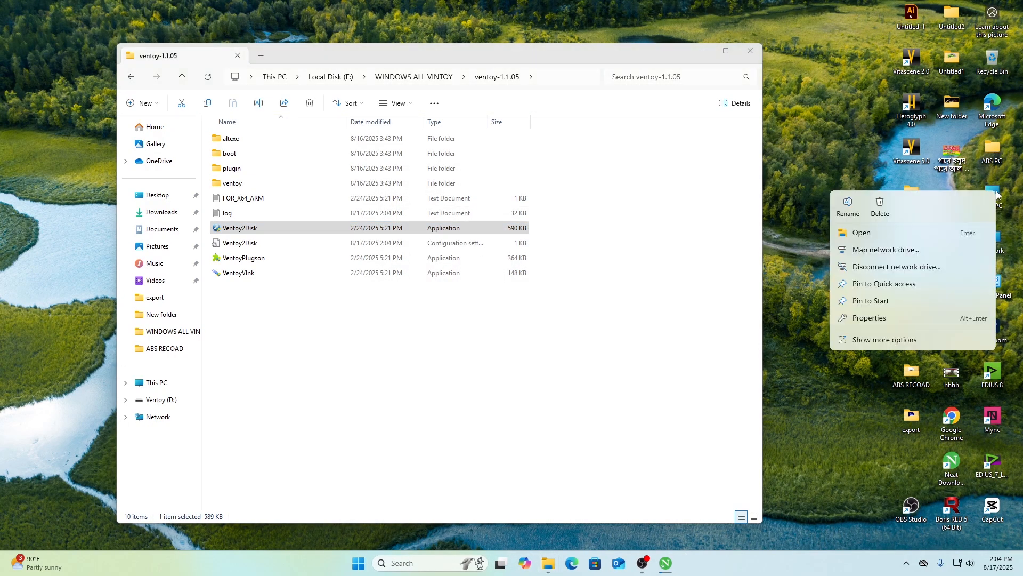
left_click(879, 339)
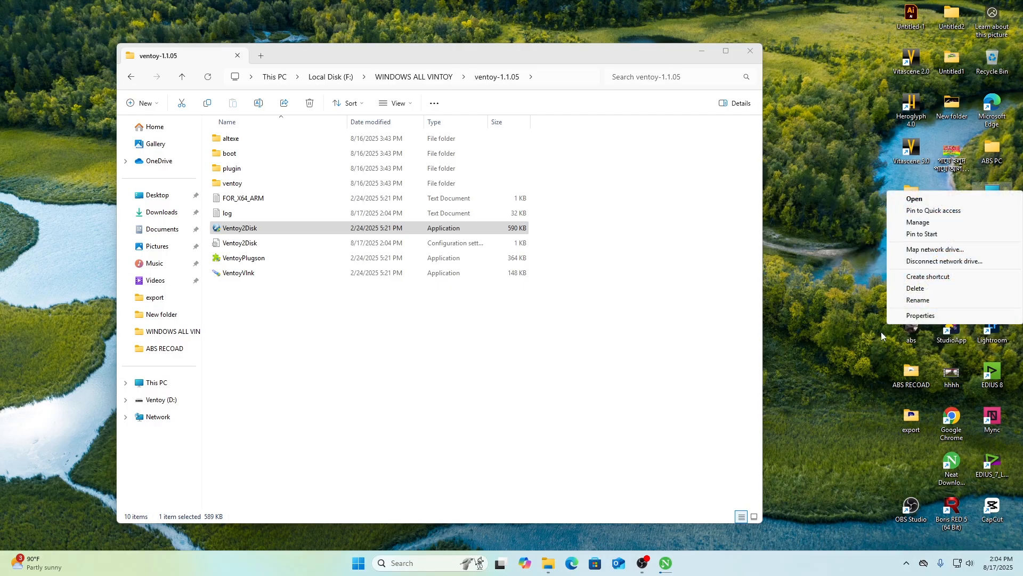
left_click(922, 225)
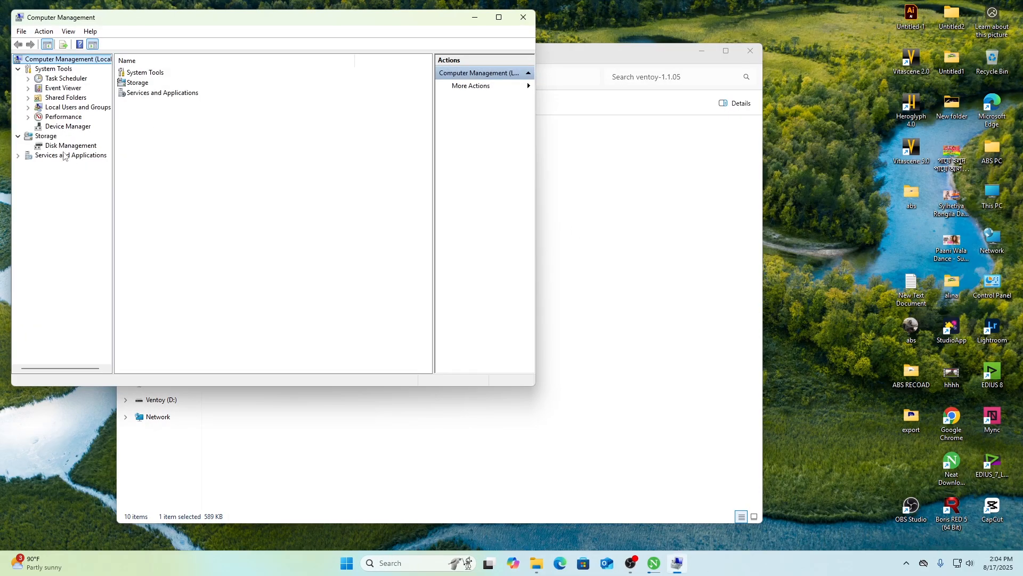
left_click(70, 146)
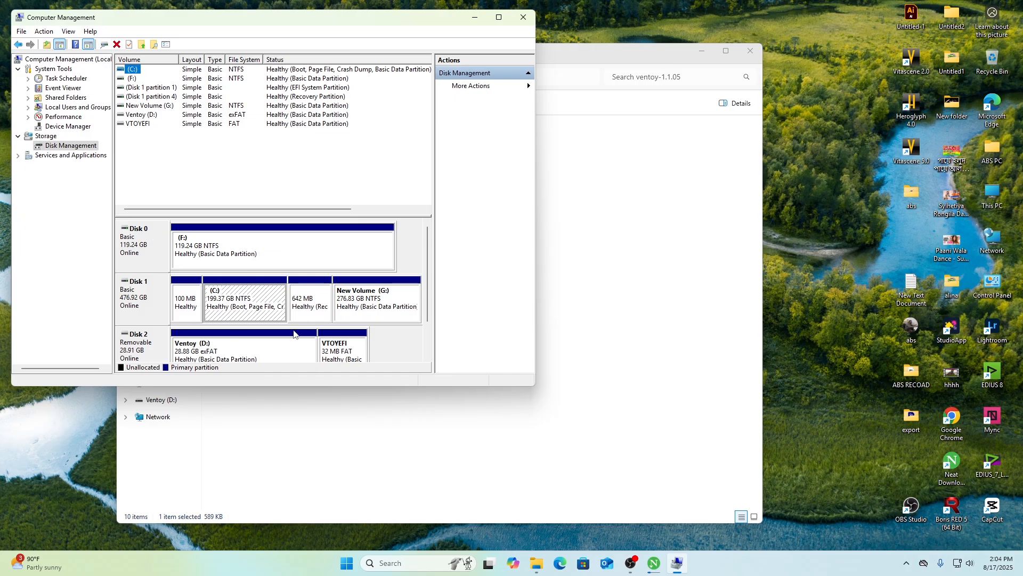
Step: Check the partition style of Disk 1 in its volume properties and close Computer Management
right_click(156, 296)
left_click(199, 397)
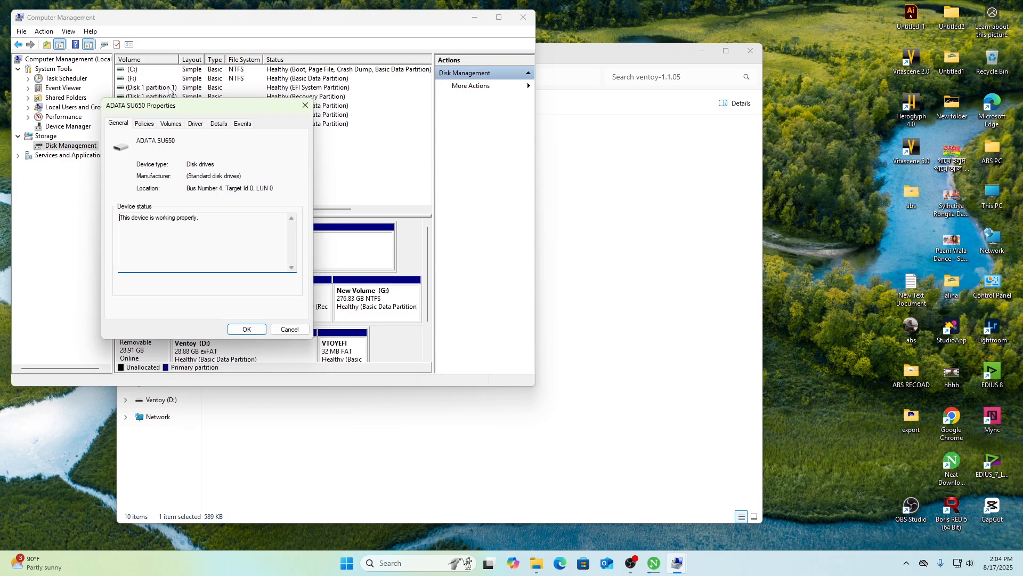
left_click(171, 124)
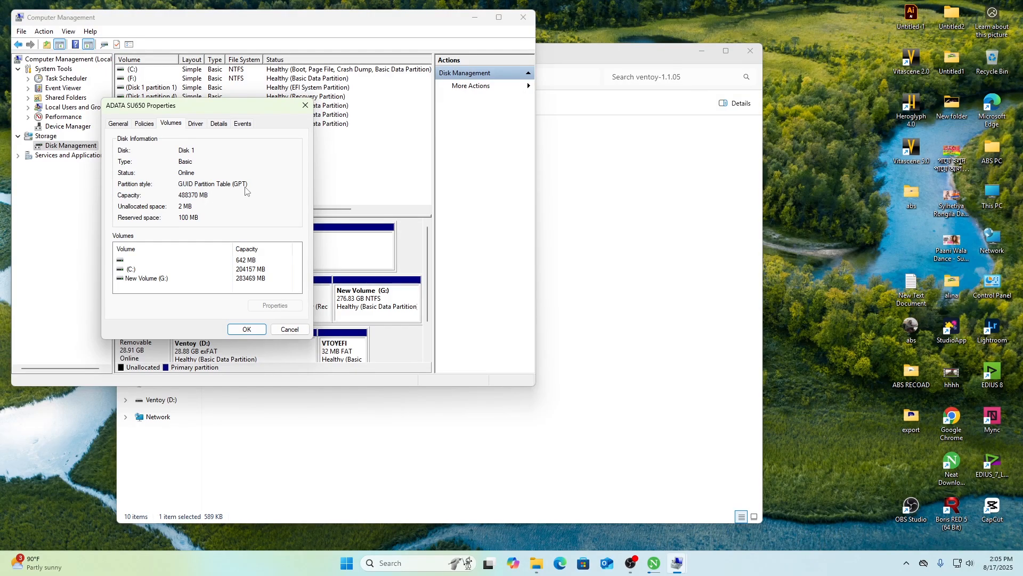
left_click(305, 105)
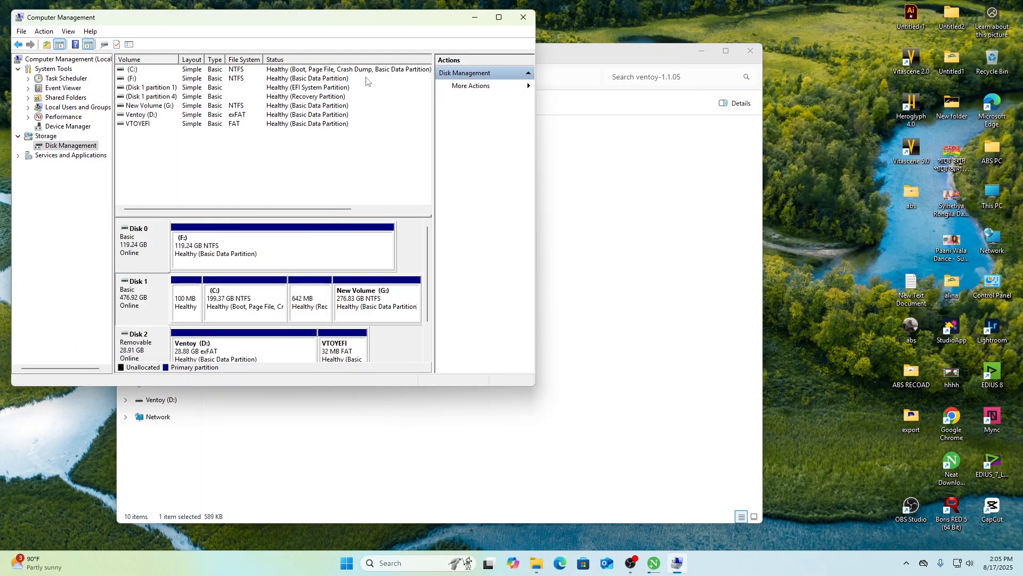
left_click(523, 18)
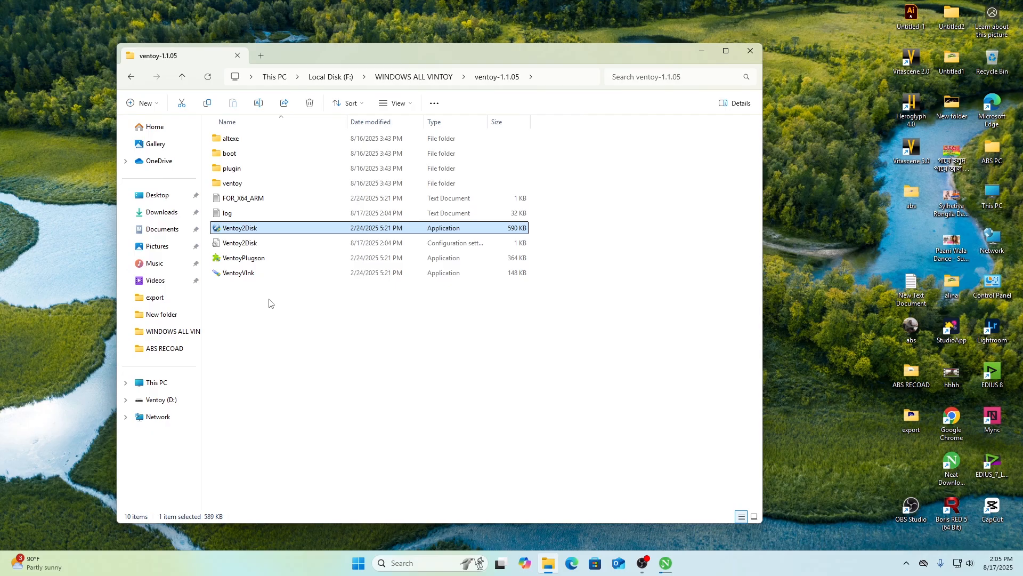
Step: Close the ventoy-1.1.05 folder window and open the Ventoy (D:) drive from This PC
left_click(751, 52)
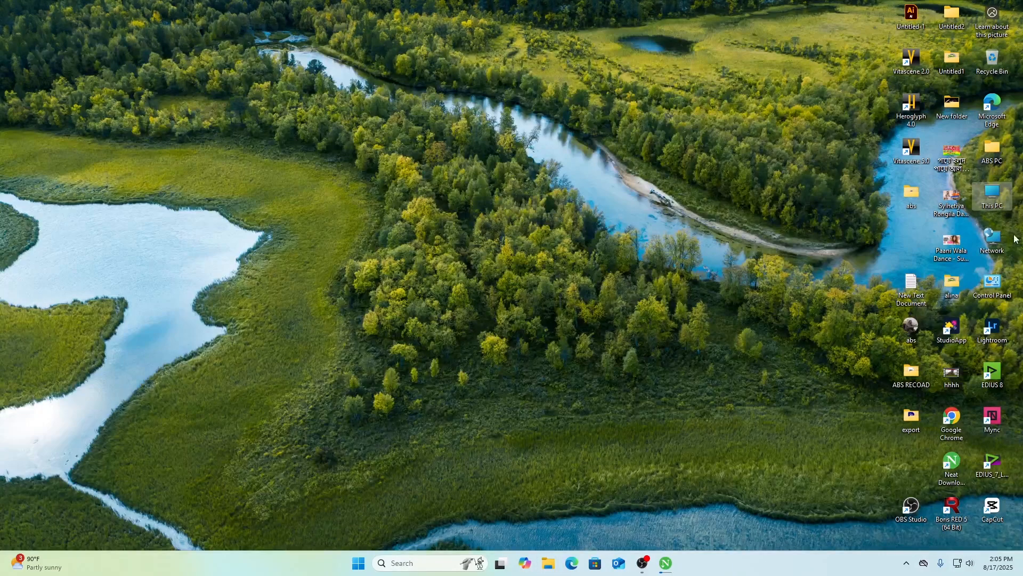
double_click(993, 201)
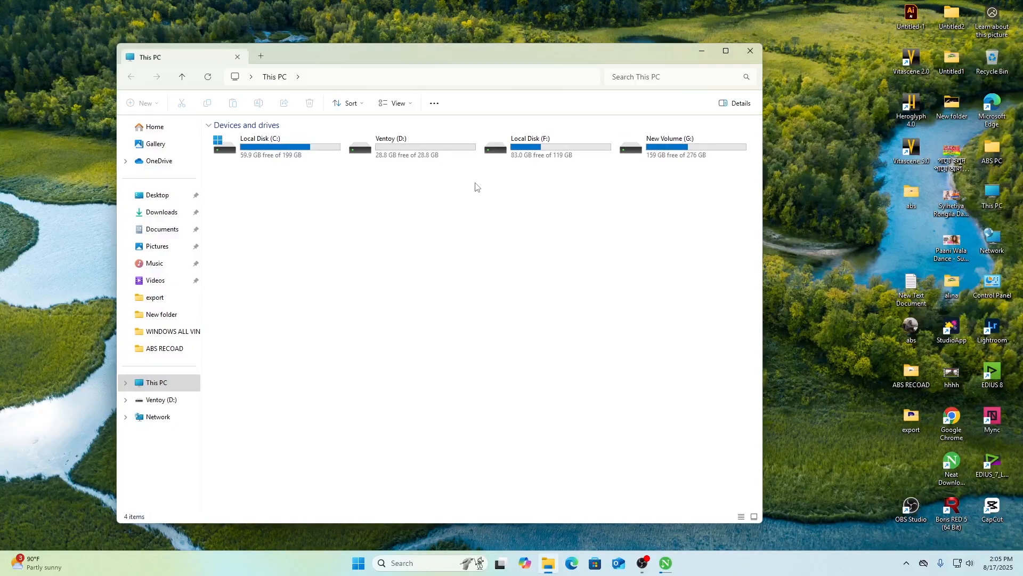
double_click(406, 156)
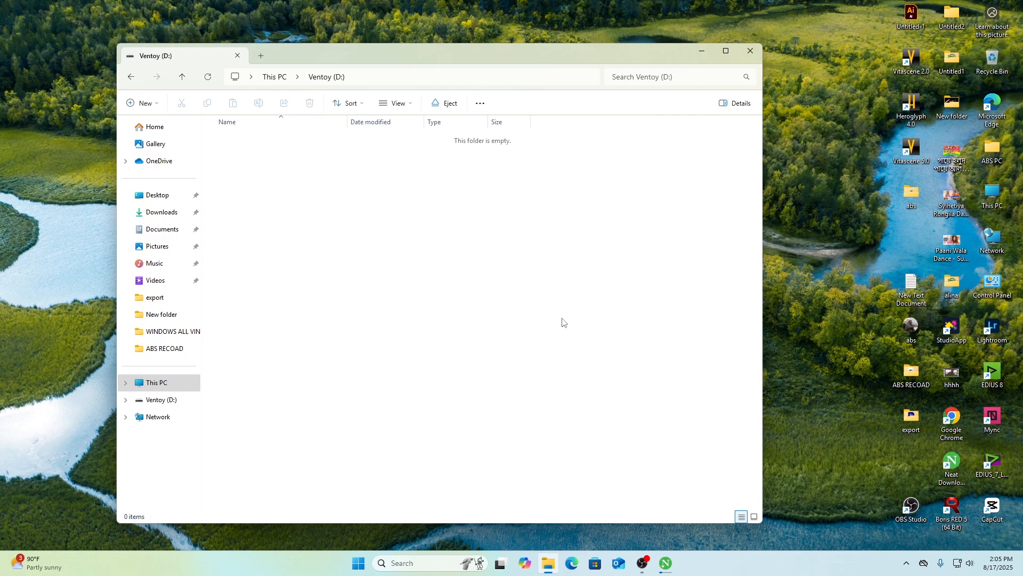
left_click(131, 78)
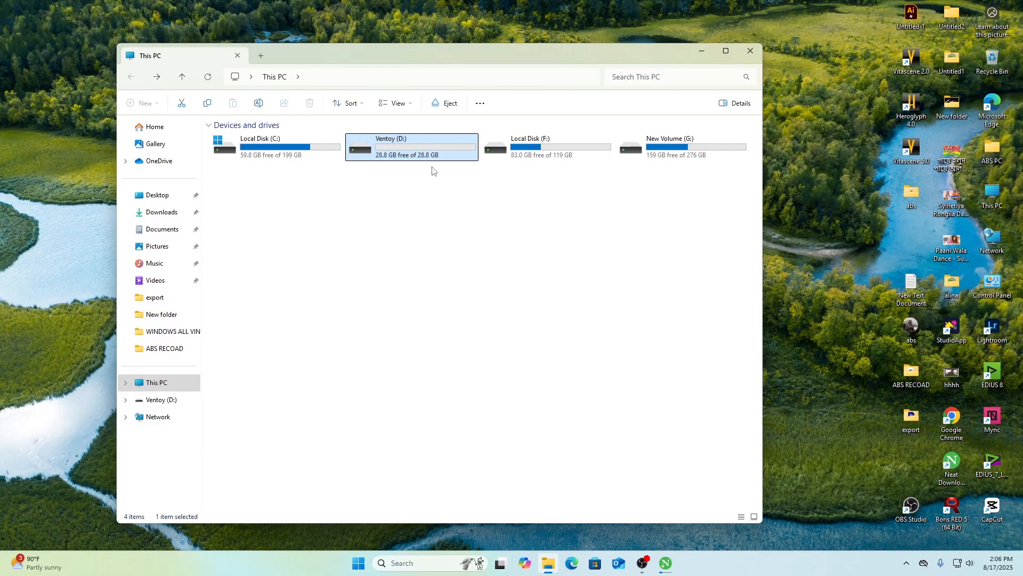
double_click(408, 155)
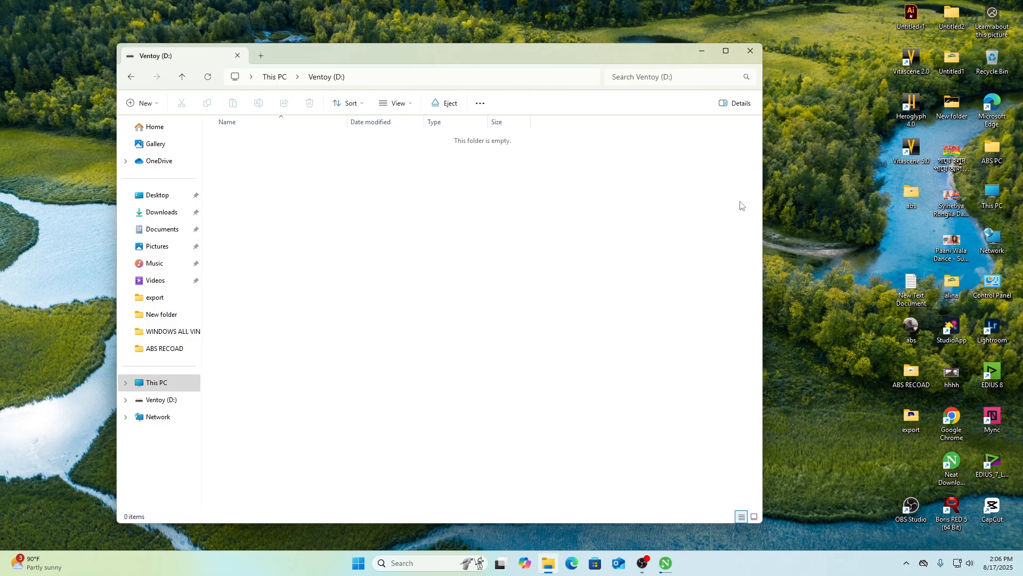
Step: Narrow and move the Ventoy (D:) window, and open the WINDOWS ALL VINTOY folder on Local Disk (F:) in a second window beside it
left_click_drag(763, 200, 507, 201)
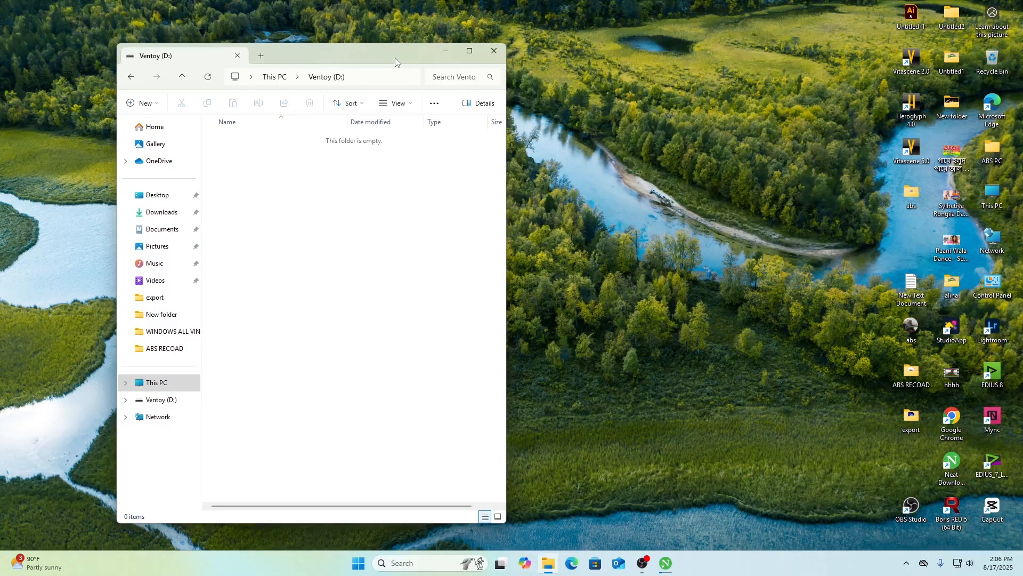
left_click_drag(396, 60, 814, 69)
double_click(996, 192)
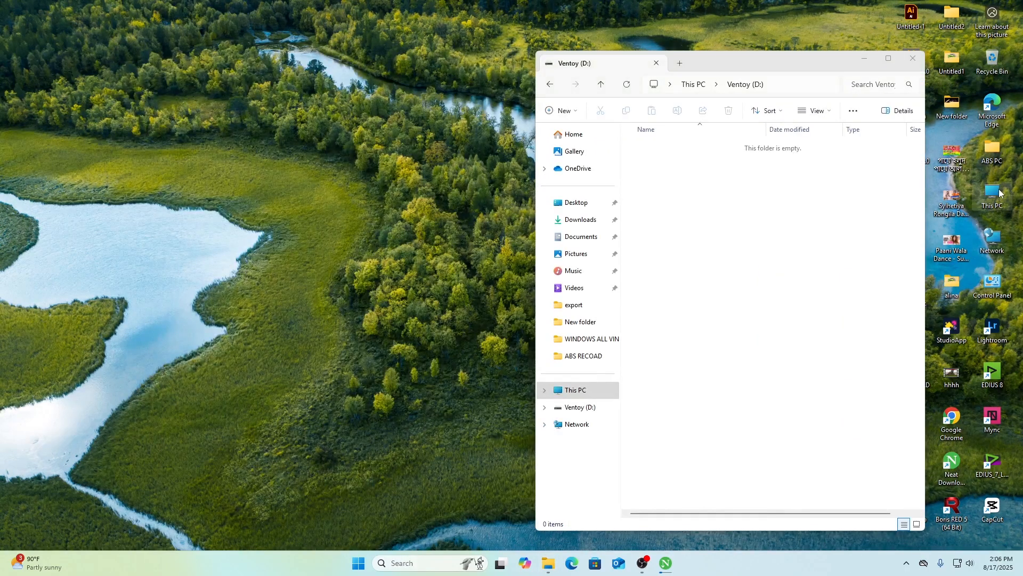
left_click_drag(733, 72, 282, 59)
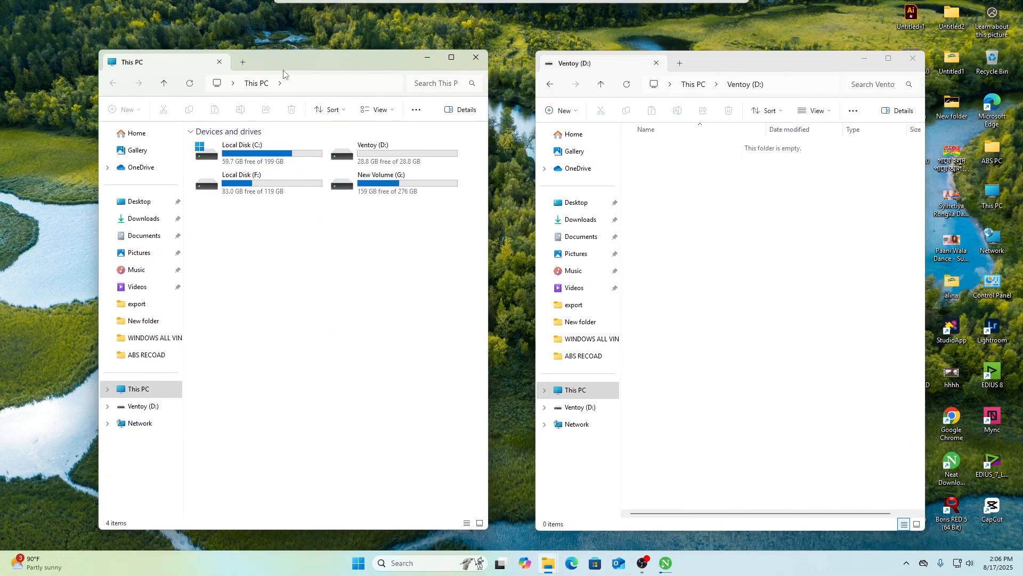
double_click(278, 183)
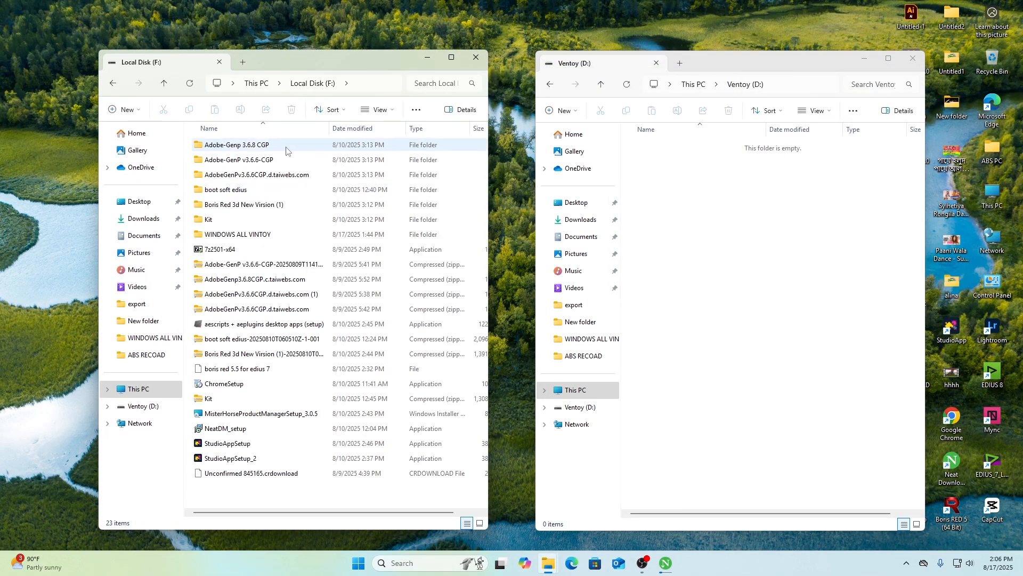
double_click(237, 234)
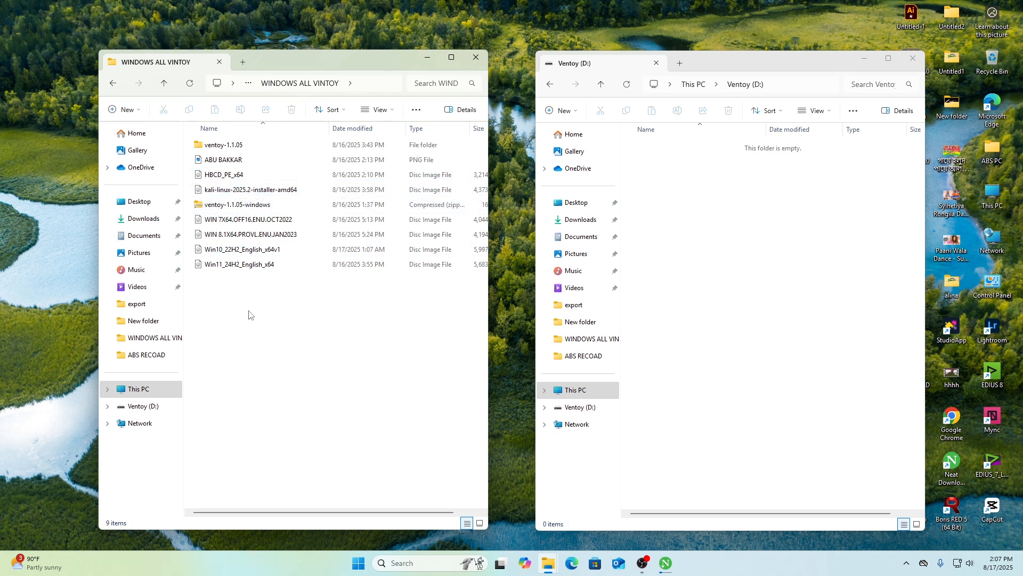
Step: Copy the HBCD_PE_x64, Kali Linux, Windows 7, 8.1, 10 and 11 disc images from WINDOWS ALL VINTOY to the Ventoy (D:) drive
left_click_drag(235, 279, 230, 245)
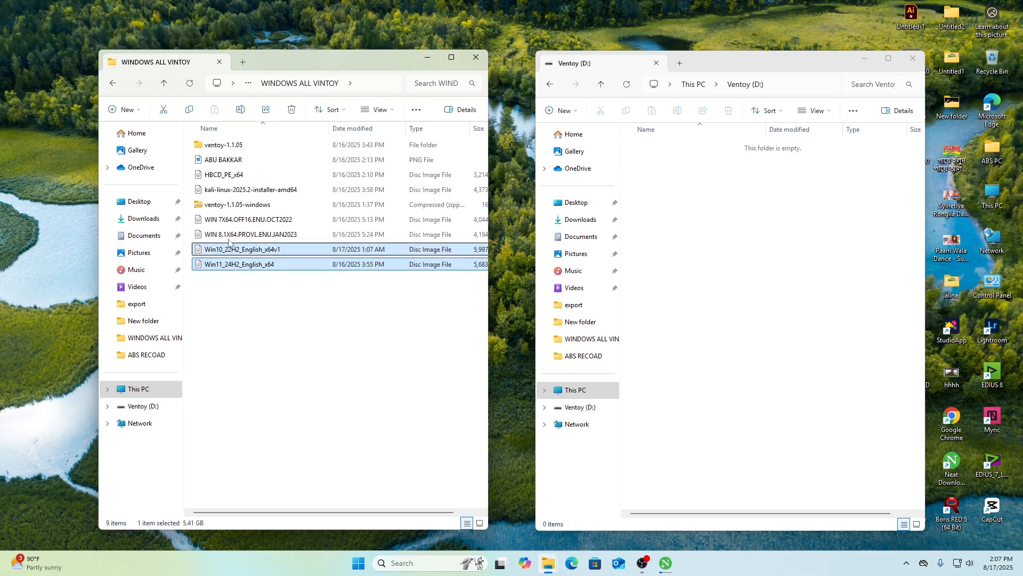
left_click(229, 249, "ctrl")
left_click(228, 234, "ctrl")
left_click(227, 219, "ctrl")
left_click(226, 189, "ctrl")
left_click(223, 175, "ctrl")
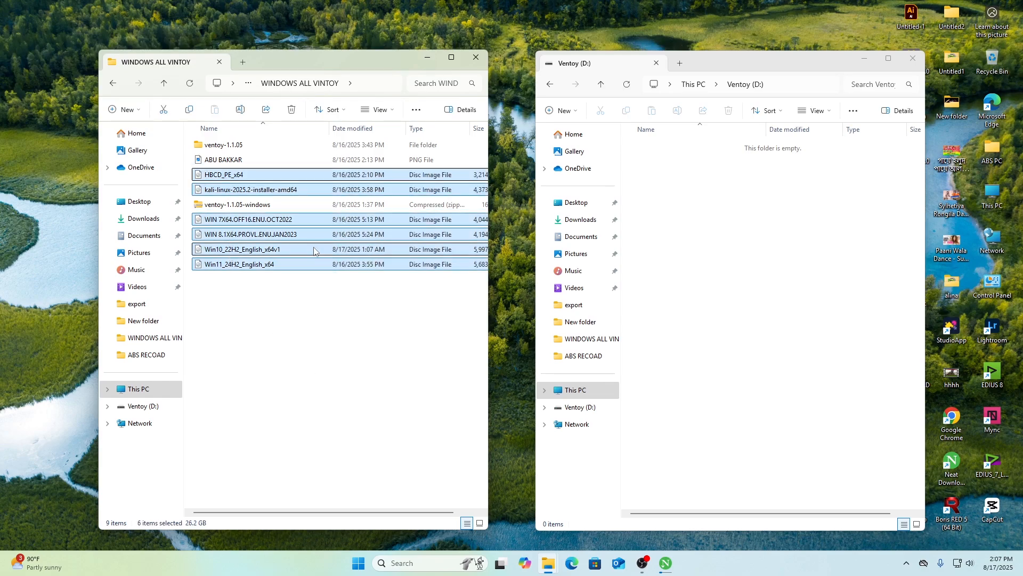
right_click(323, 232)
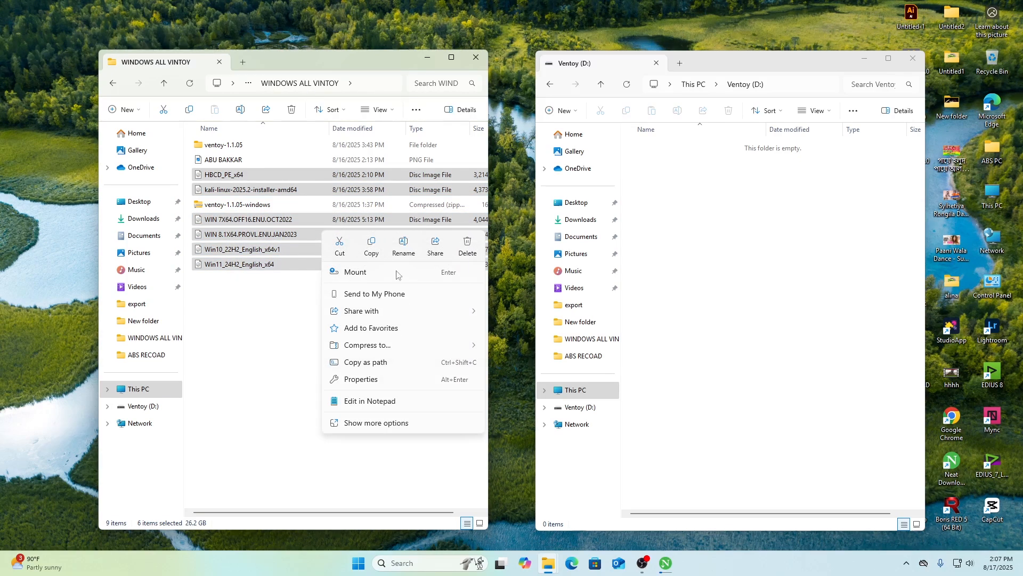
left_click(371, 246)
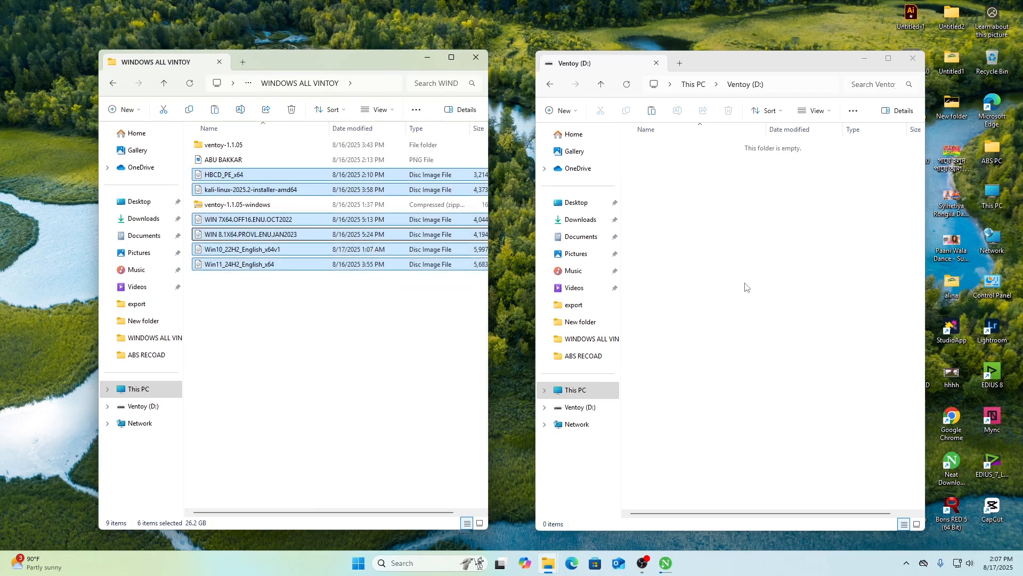
right_click(723, 248)
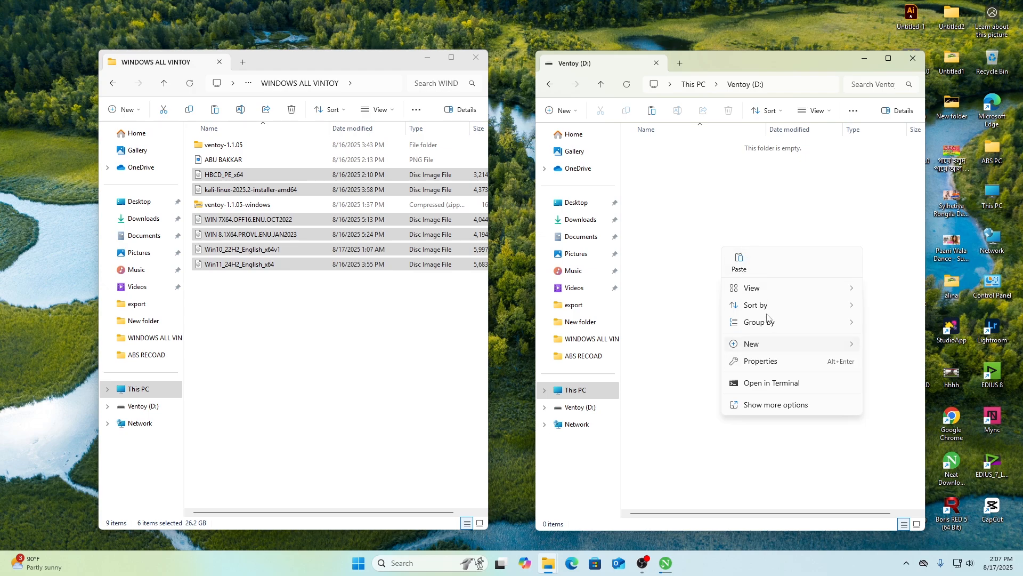
left_click(737, 261)
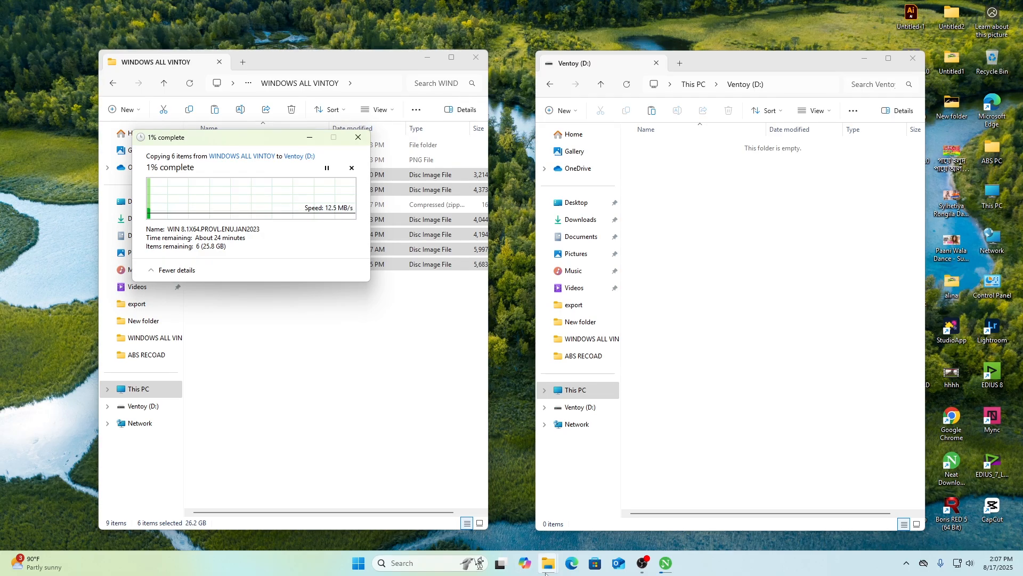
Step: Switch to Microsoft Edge and search the web for "asus 41 boot option"
left_click(577, 560)
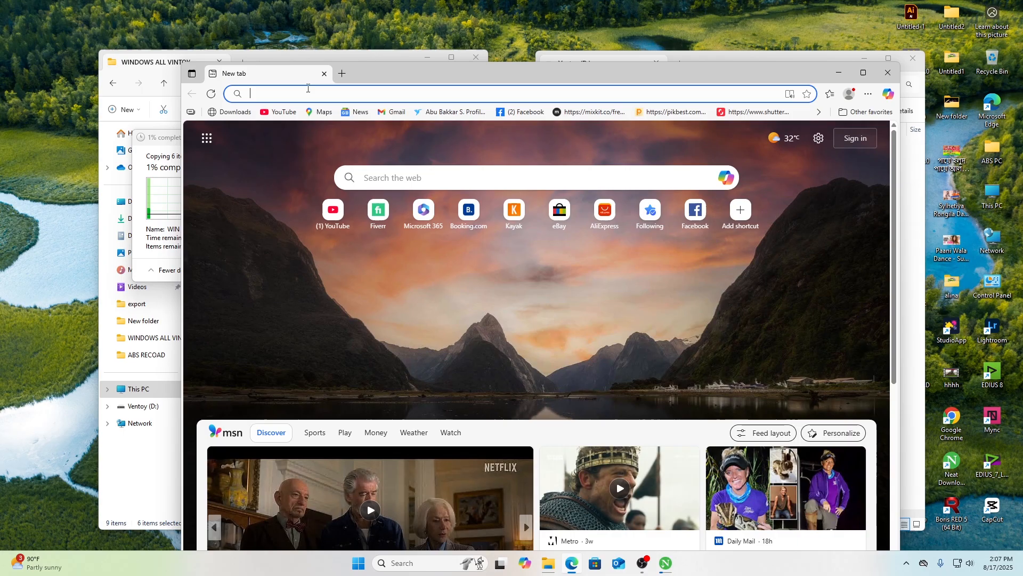
left_click(308, 87)
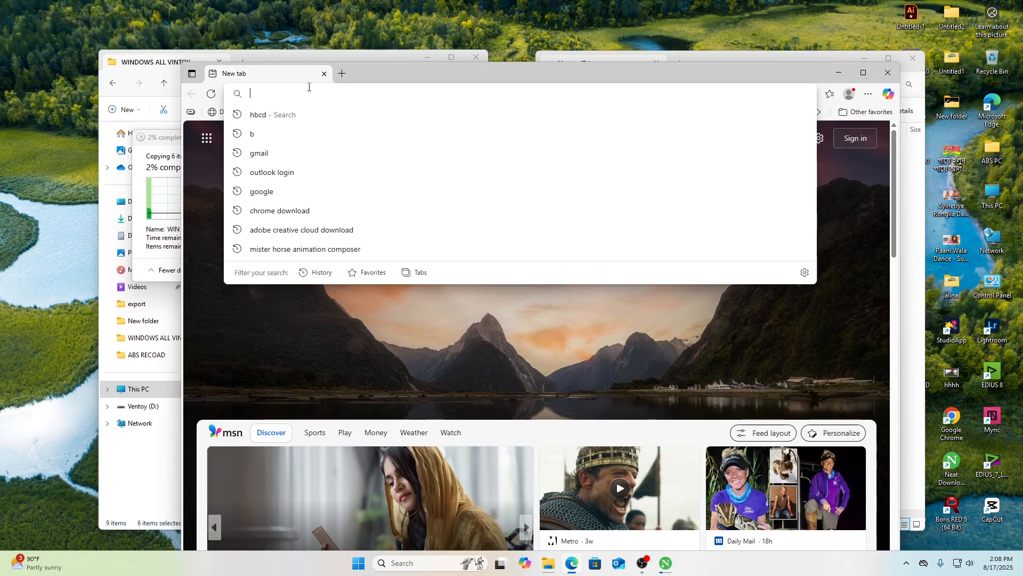
type("asus")
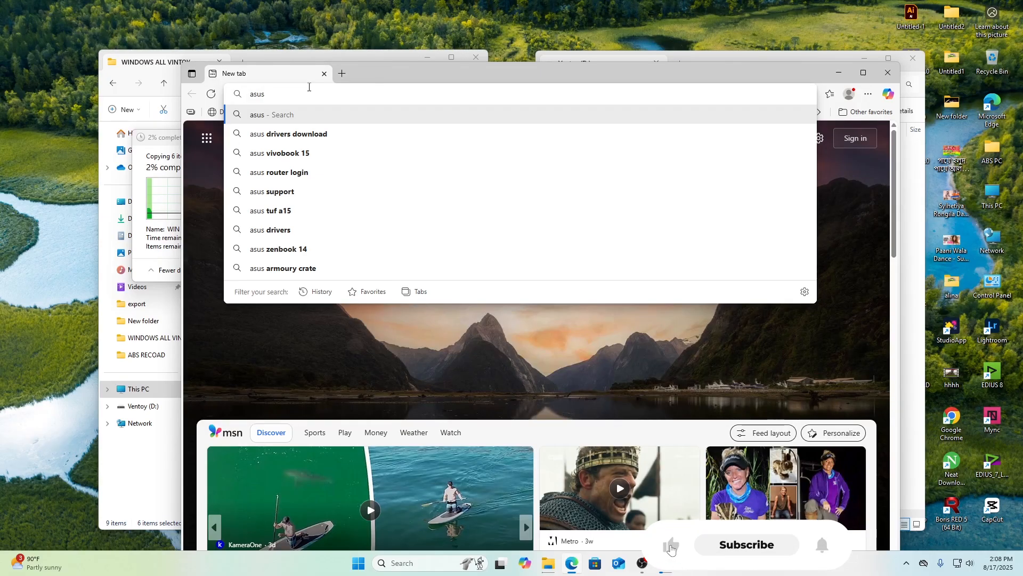
type(" 4")
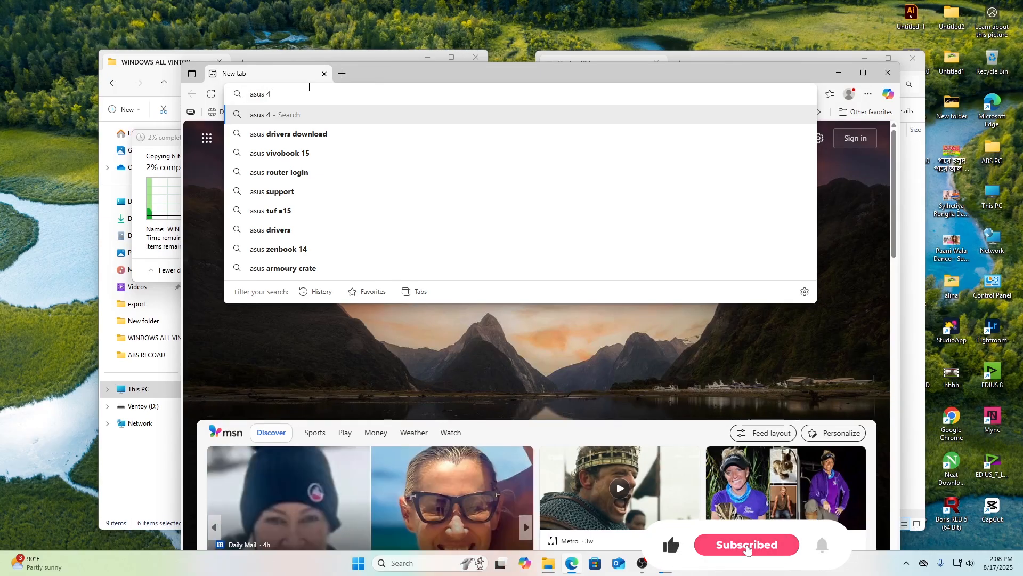
type("1 b")
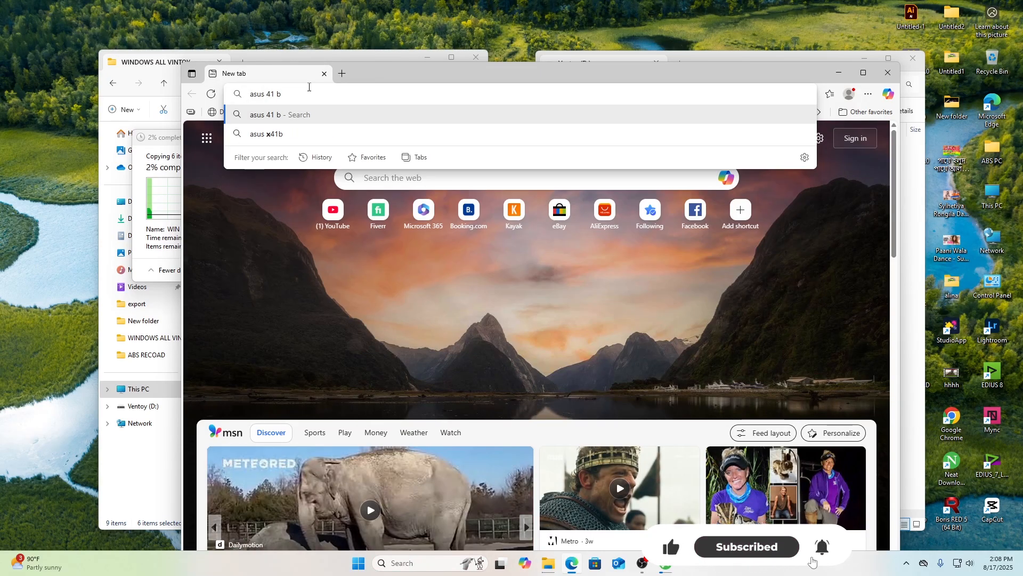
type("oot")
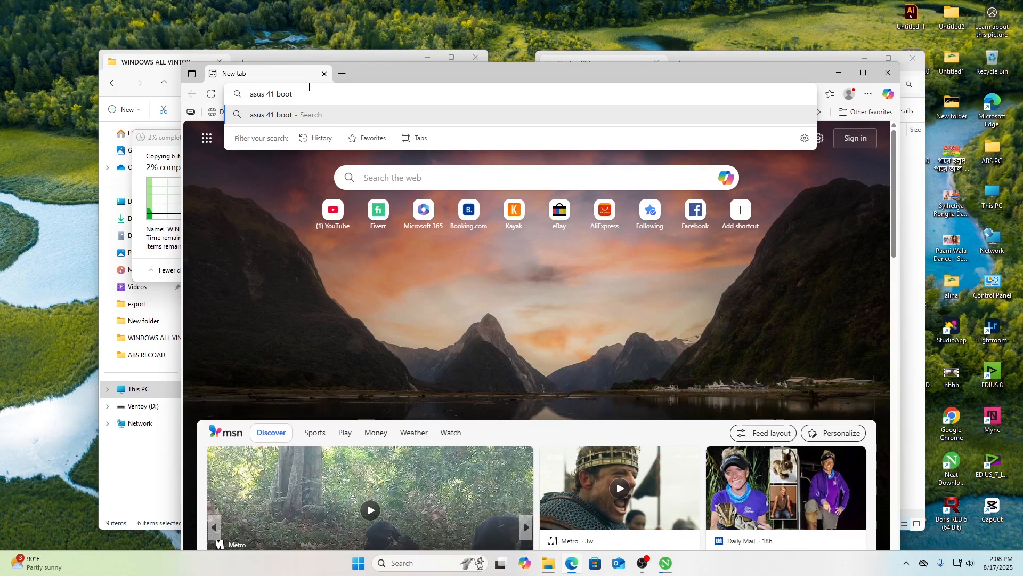
type(" o")
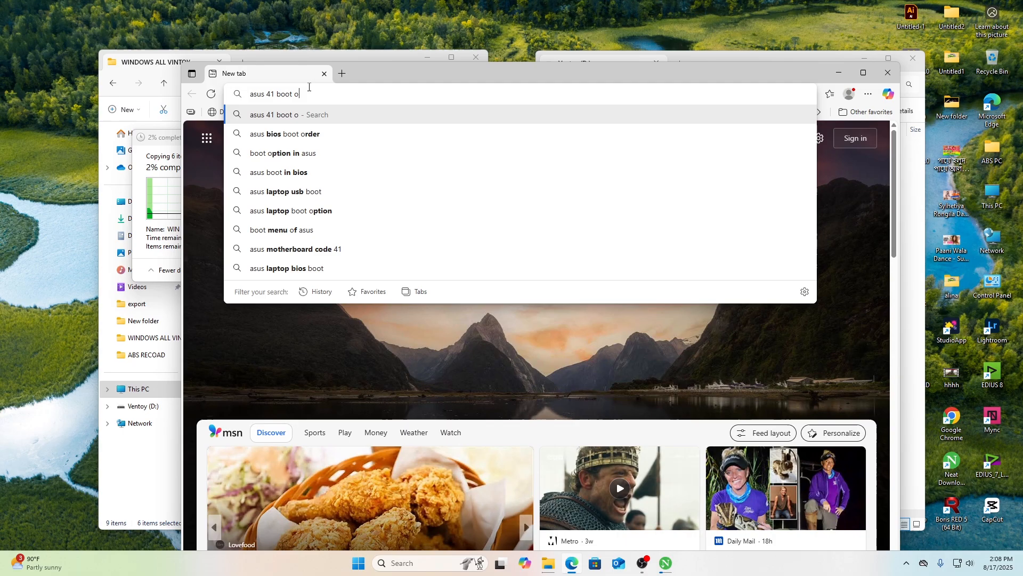
type("ption")
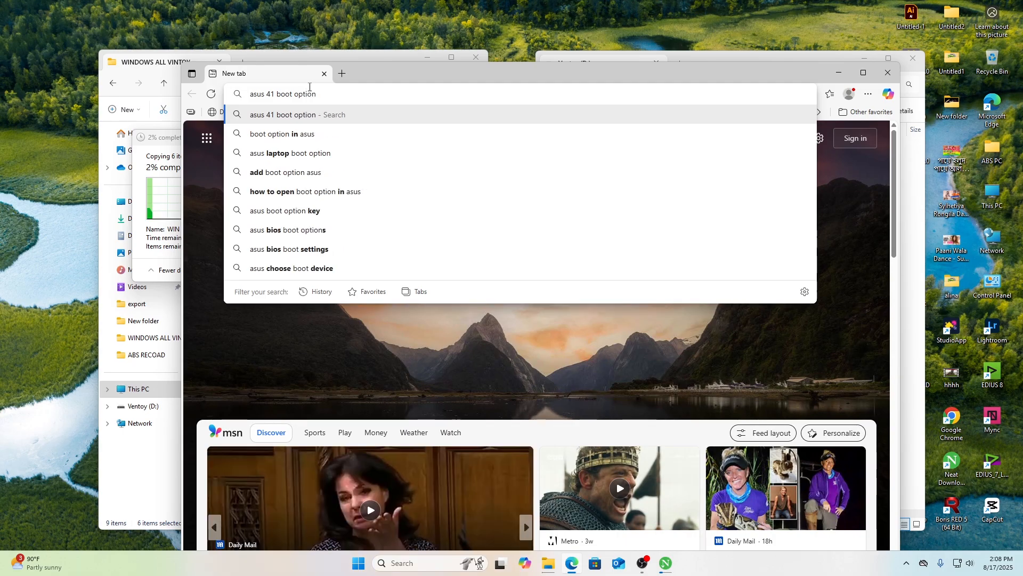
key("Return")
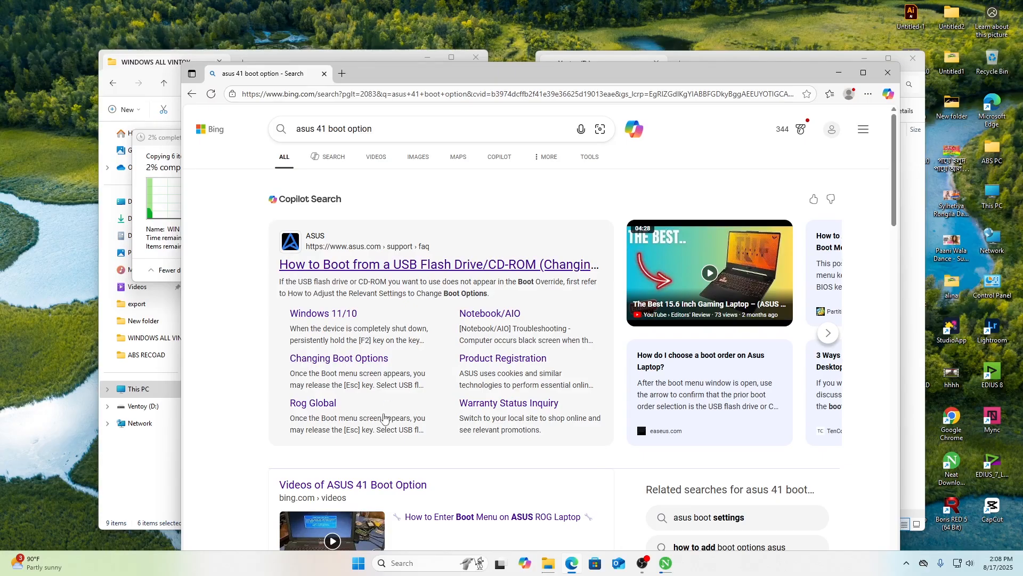
Step: Look through the search results for the ASUS boot menu key and open the related search "asus boot settings"
scroll(395, 474, "down", 3)
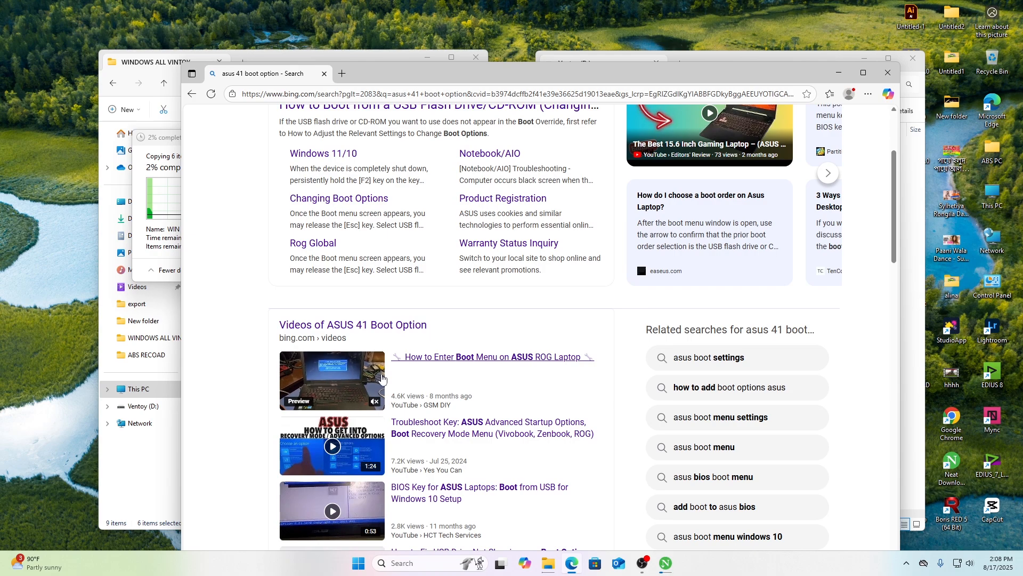
scroll(401, 398, "down", 3)
scroll(401, 398, "down", 3)
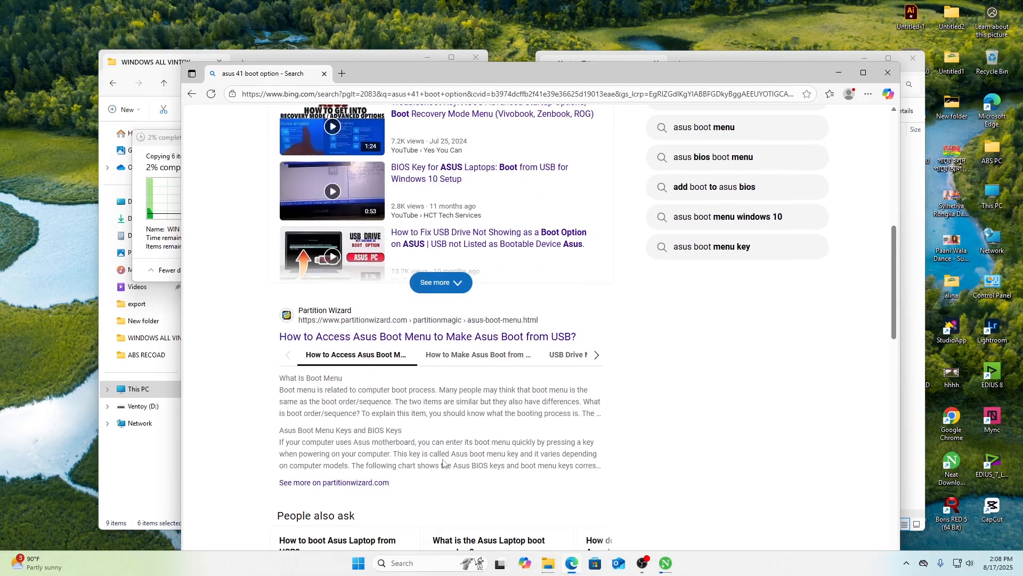
scroll(522, 340, "down", 3)
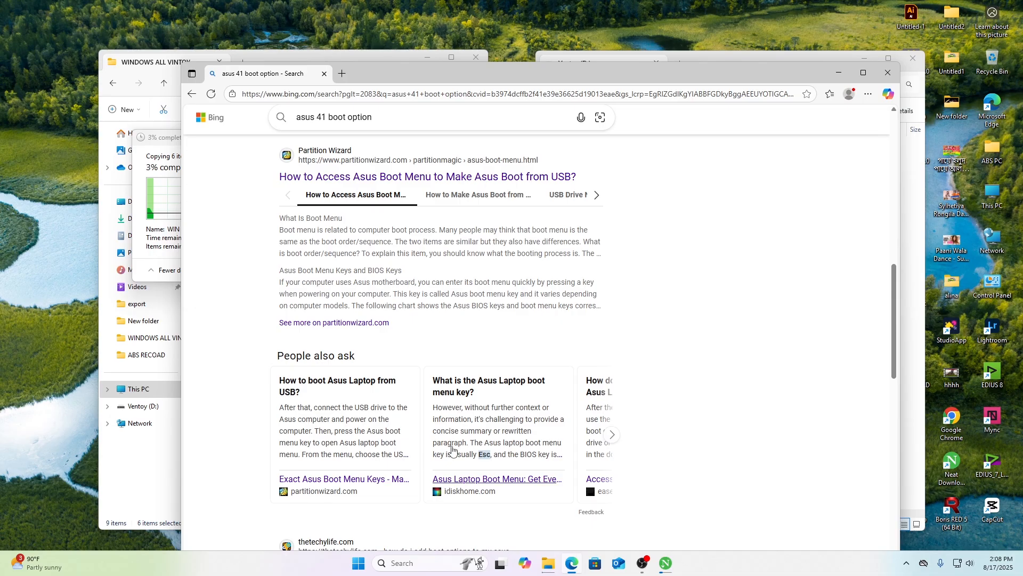
scroll(448, 457, "up", 10)
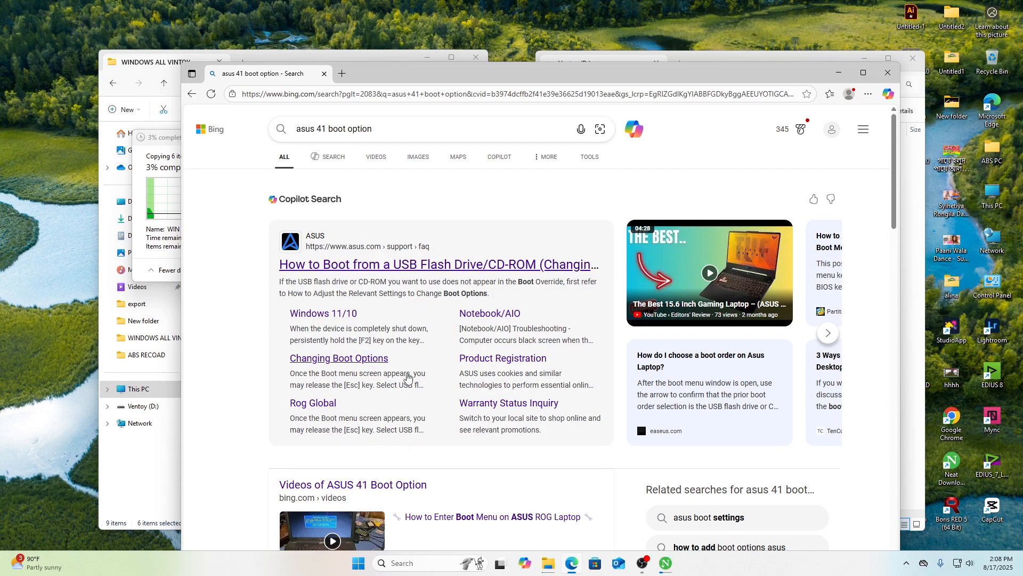
scroll(426, 385, "down", 2)
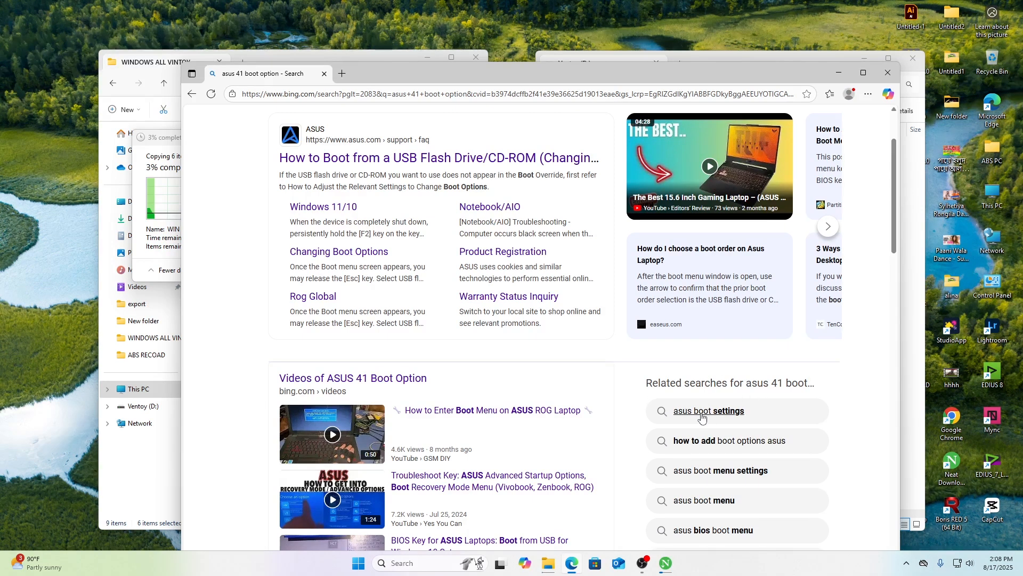
left_click(711, 416)
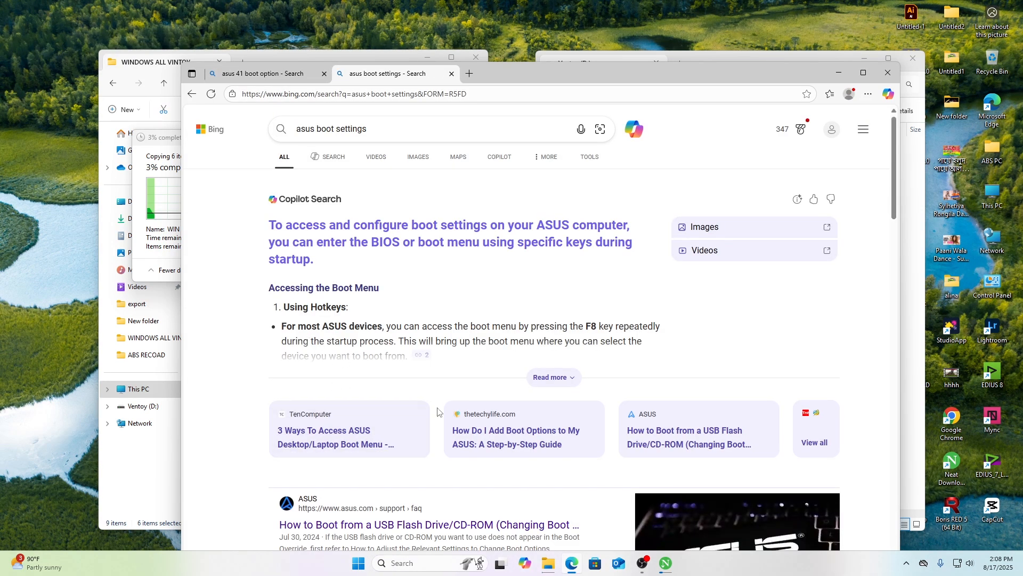
Step: Look over the ASUS boot settings results for the startup hotkey and close both search tabs
scroll(439, 467, "down", 2)
scroll(438, 468, "down", 2)
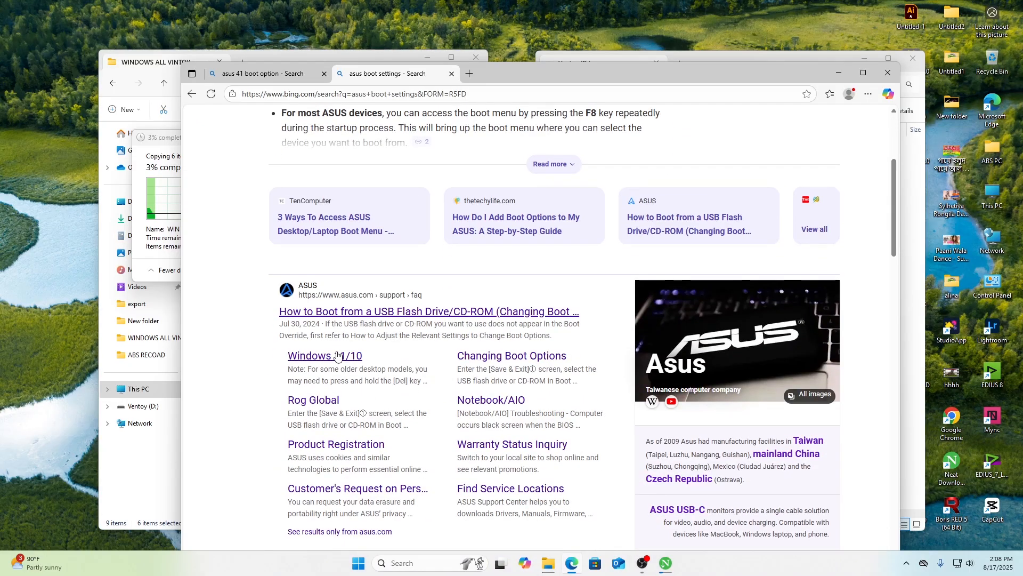
scroll(403, 419, "down", 4)
scroll(404, 420, "up", 8)
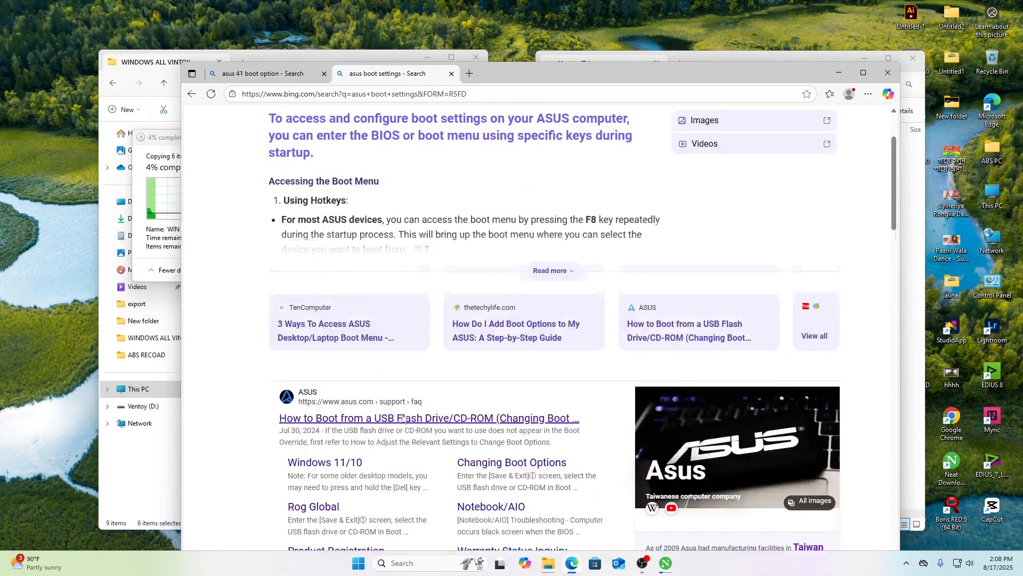
left_click(367, 129)
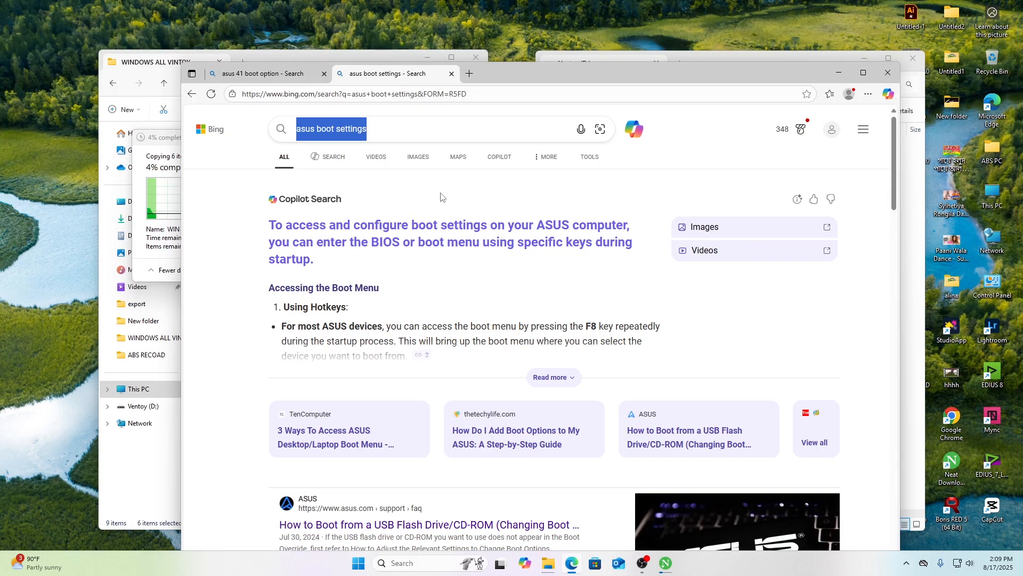
mouse_move(606, 335)
left_click(452, 74)
left_click(324, 74)
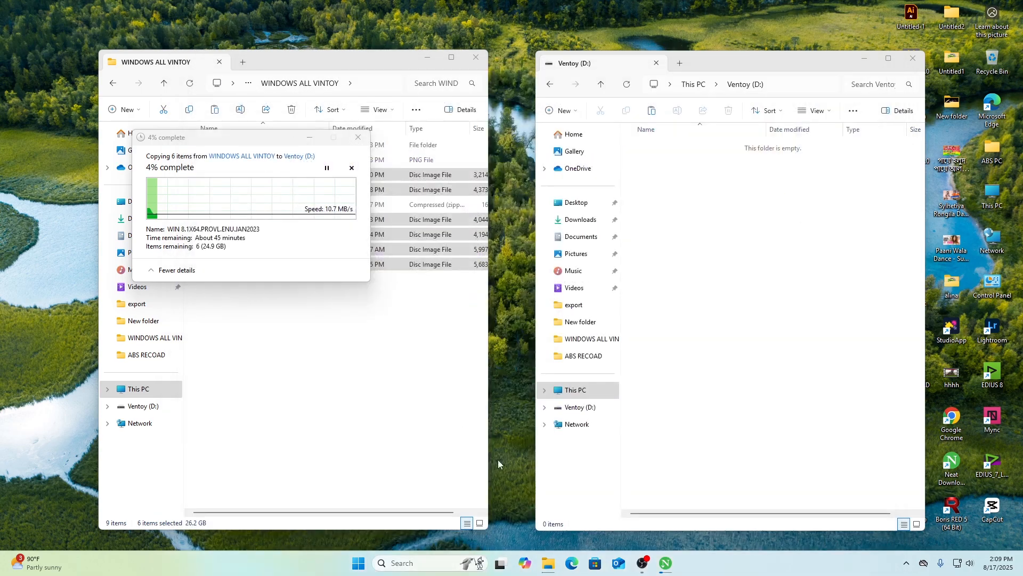